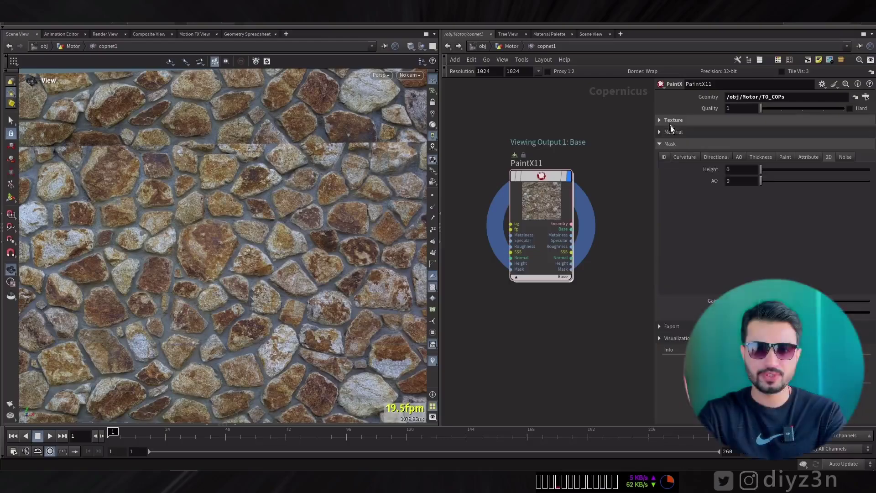
Set the 2D mask's AO to 1 on the PaintX11 node and switch its viewed output to Geometry
left_click_drag(768, 168, 827, 174)
left_click(433, 84)
right_click_drag(296, 164, 269, 175)
left_click_drag(826, 169, 869, 180)
scroll(313, 211, "up", 5)
scroll(196, 219, "down", 5)
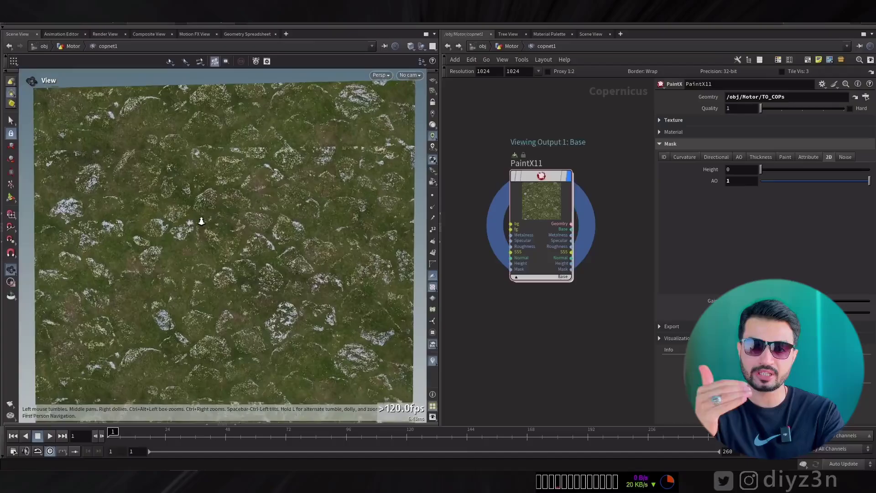
left_click(563, 277)
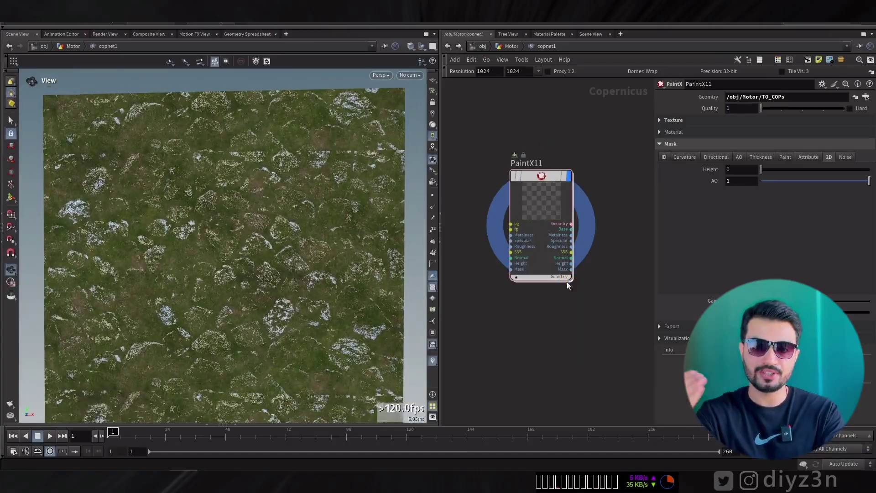
scroll(277, 158, "up", 5)
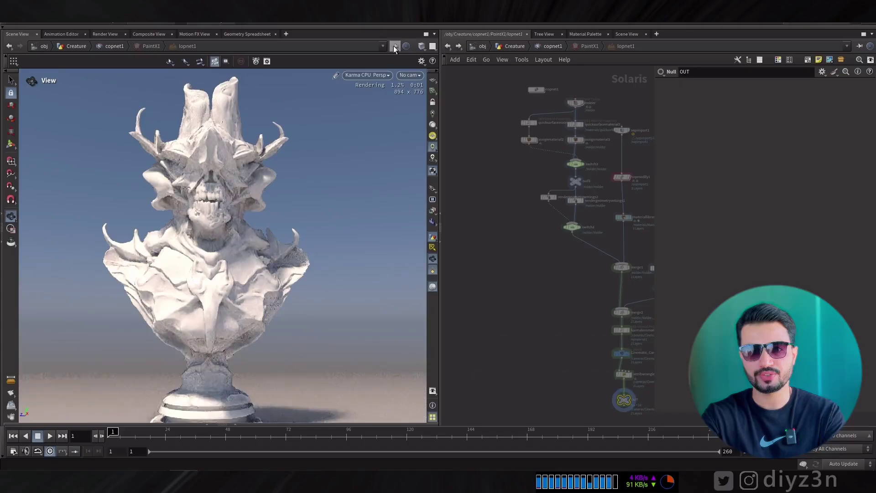
Pin the Solaris render view, return to the COP network and enable Studio in PaintX1's visualization settings
left_click(395, 48)
left_click(446, 47)
left_click(676, 169)
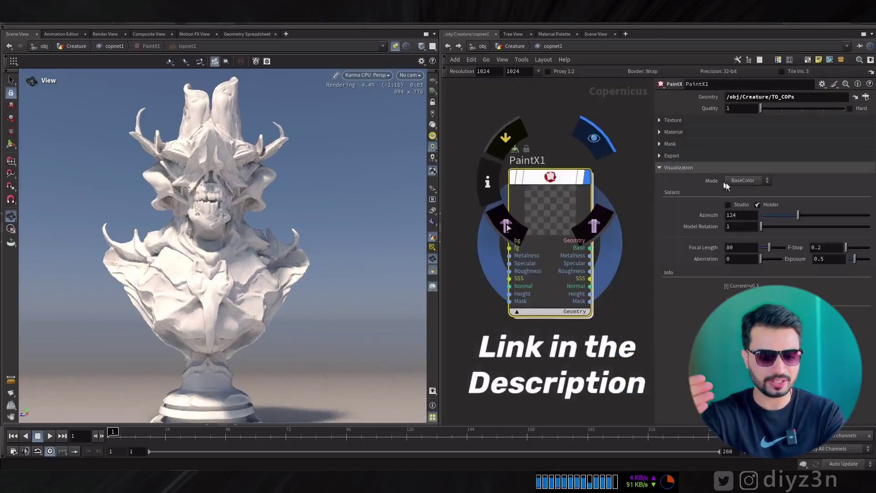
left_click(738, 205)
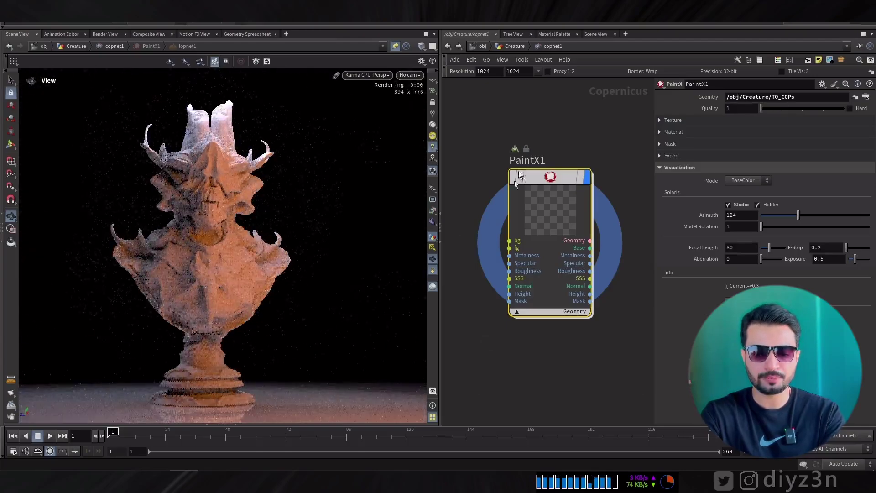
Unpin the render view and set the SSS intensity in PaintX1's material settings to 0.723
left_click(395, 45)
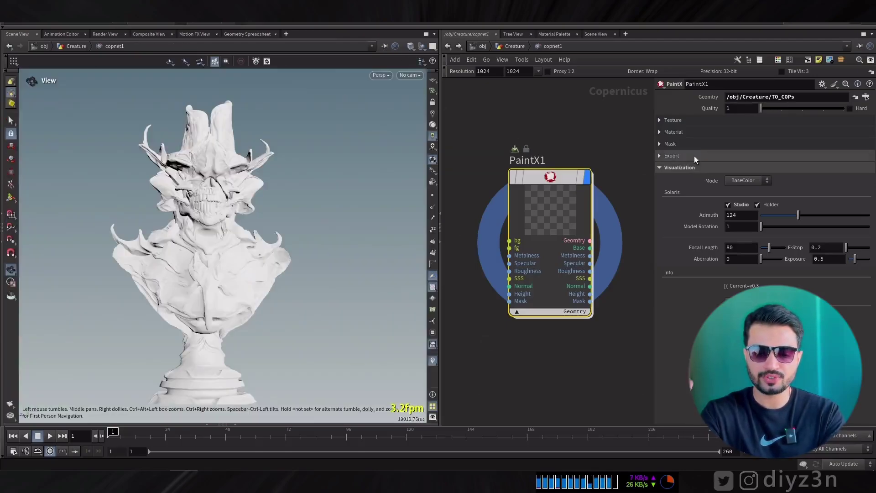
left_click(680, 165)
left_click(681, 132)
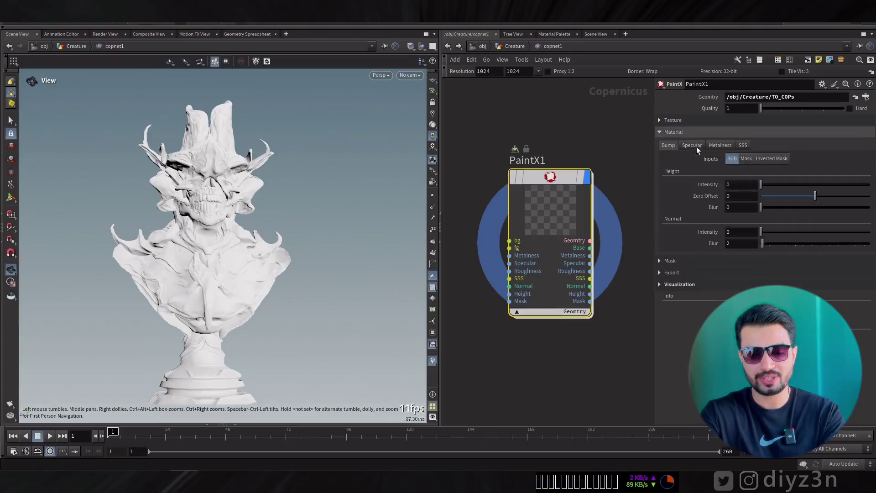
left_click(742, 145)
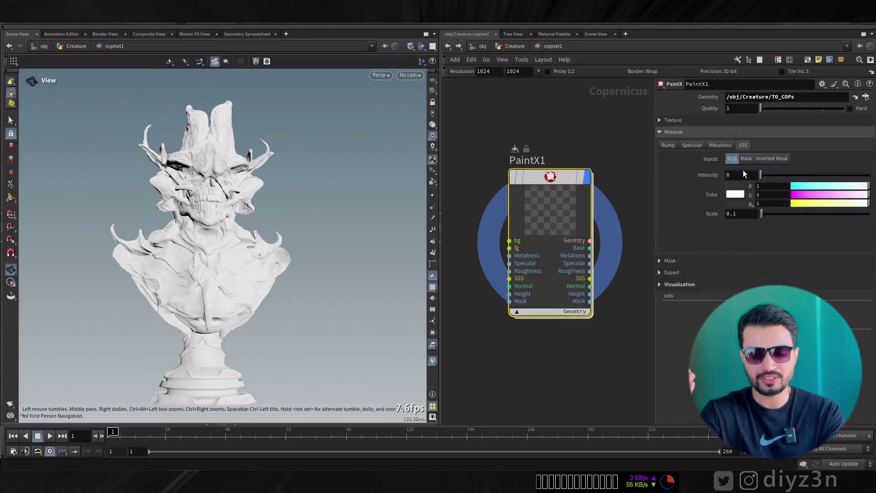
scroll(508, 279, "up", 3)
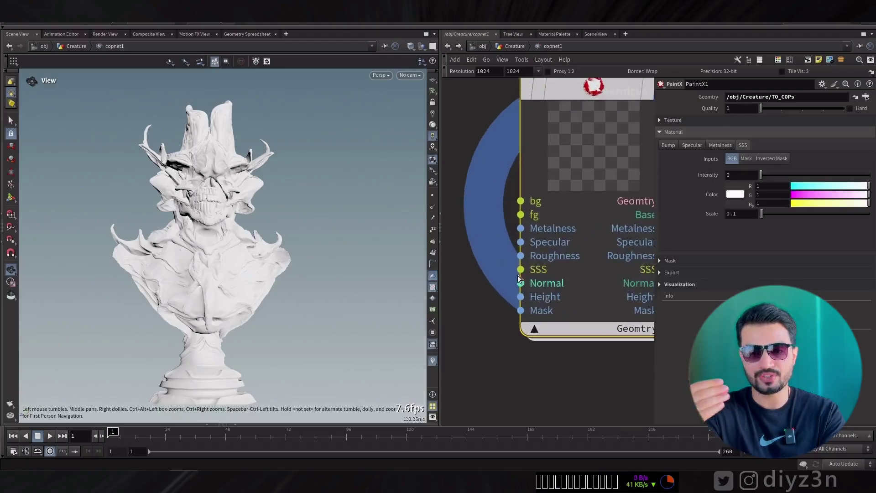
scroll(553, 370, "down", 3)
middle_click_drag(552, 372, 536, 379)
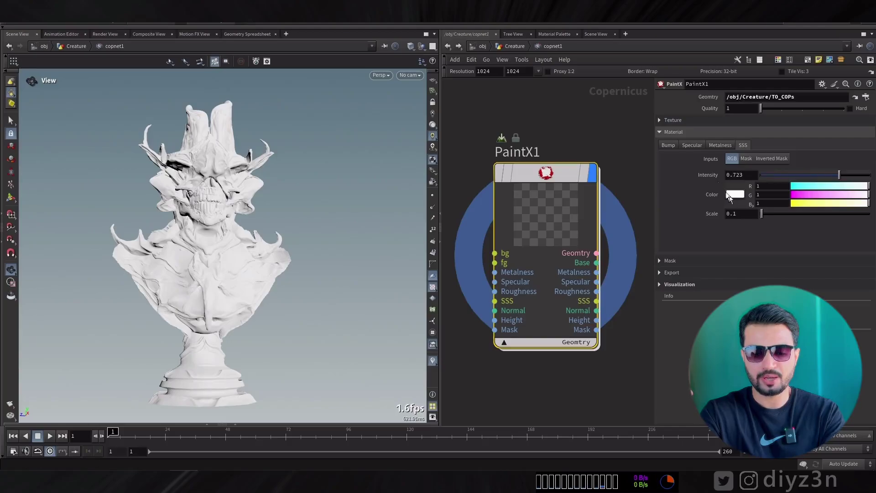
Preview the subsurface scattering in the pinned Karma render view while returning the network to copnet1
left_click(681, 132)
left_click(681, 134)
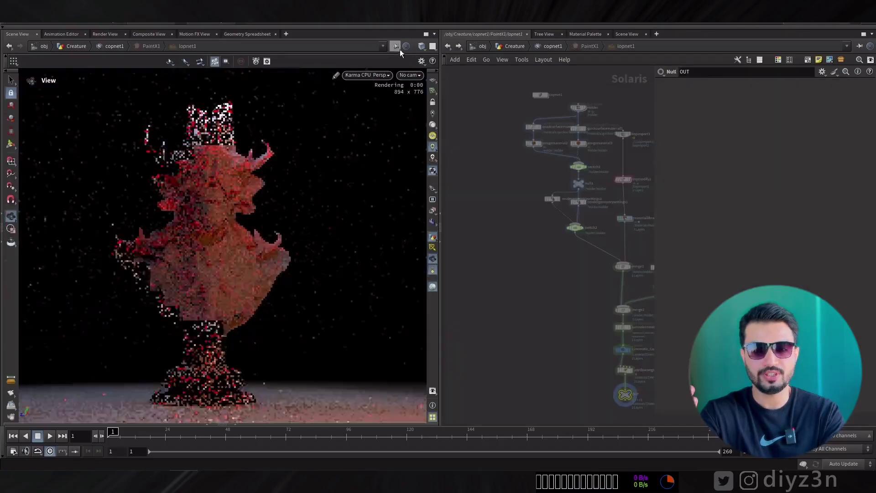
left_click(396, 46)
left_click(453, 49)
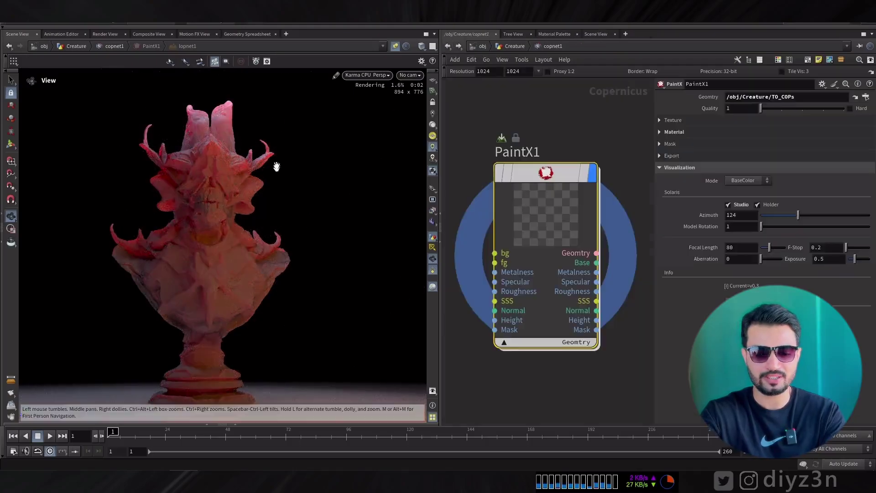
Set the SSS intensity of PaintX1's material to 0.282
left_click(670, 133)
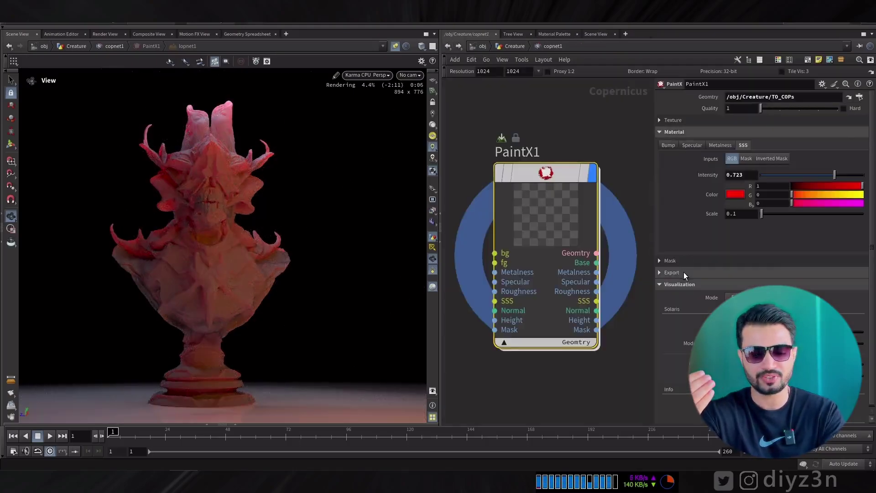
left_click(686, 284)
left_click(791, 174)
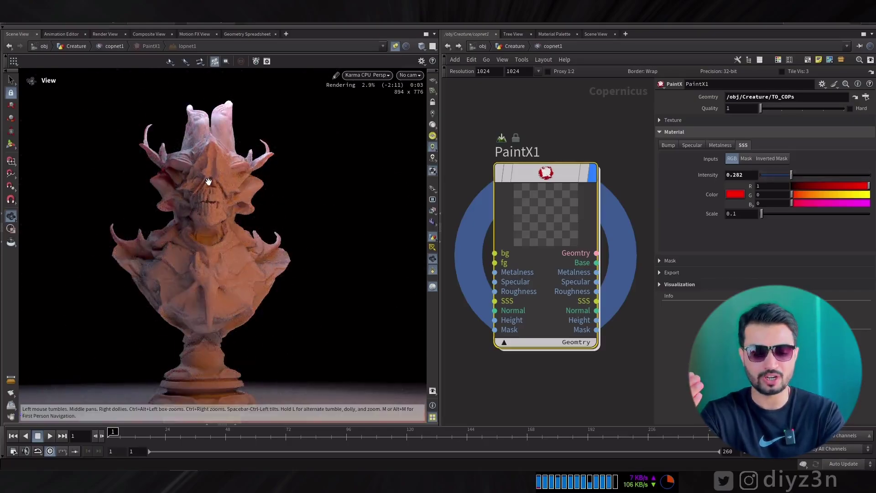
Change the SSS color to green with R 0 and G 0.467, and raise the SSS intensity
left_click_drag(209, 182, 204, 184)
left_click(828, 195)
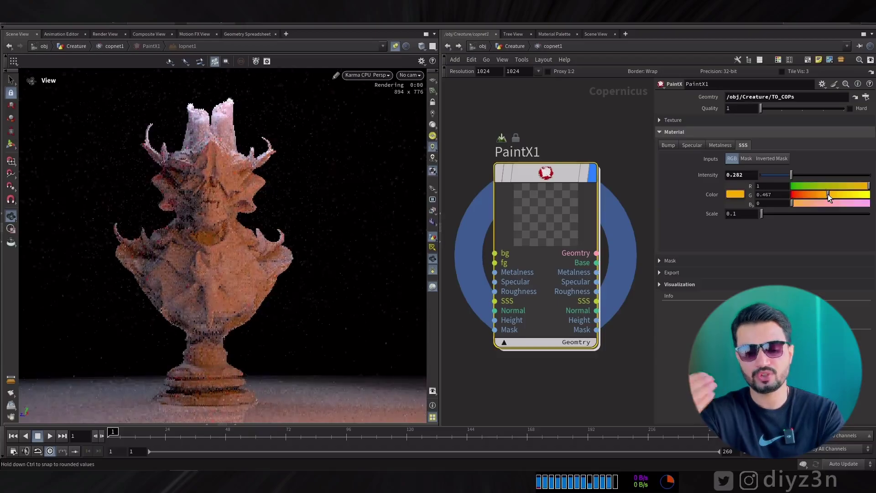
left_click_drag(806, 186, 782, 183)
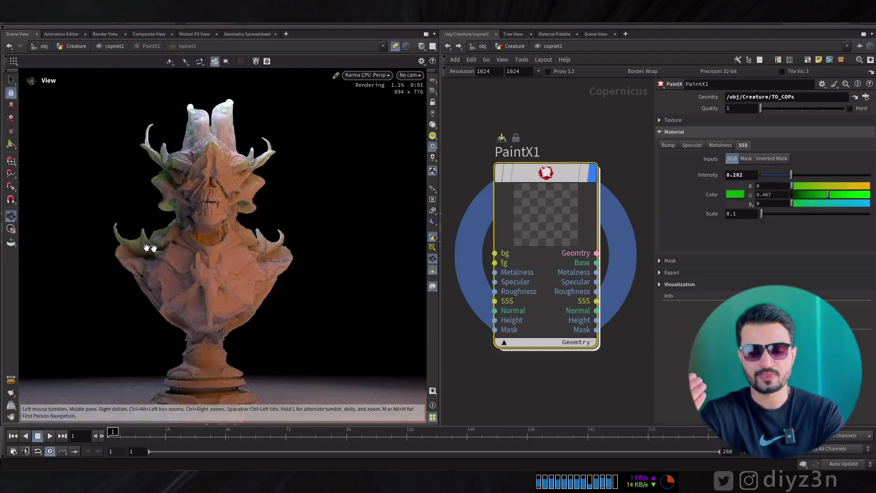
left_click(809, 174)
left_click(827, 174)
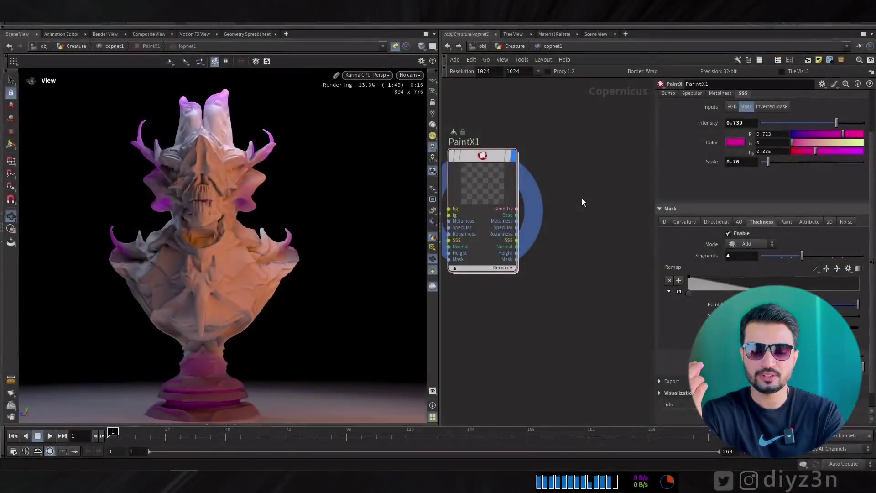
Add an RGBA to RGB node fed by PaintX1's SSS output
key("Tab")
type("rgba")
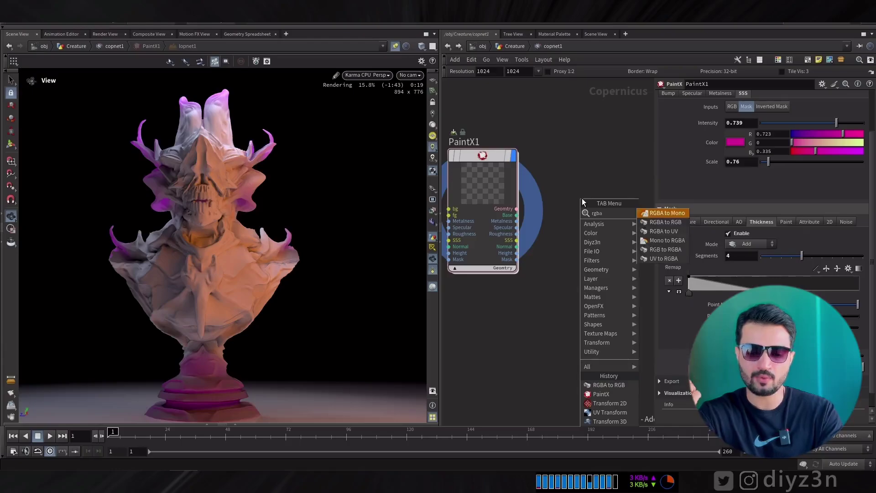
left_click(665, 221)
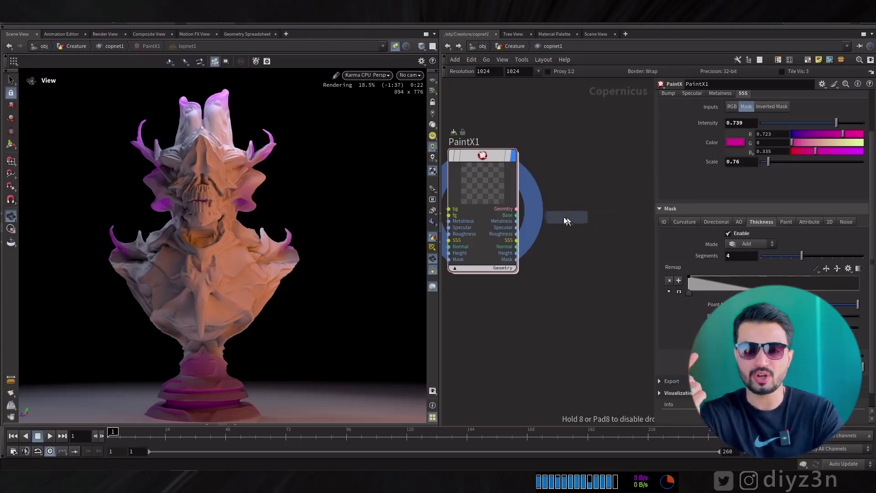
left_click(561, 221)
Unpin the render view, display the RGBA to RGB node and inspect its rgb and alpha outputs
left_click(395, 47)
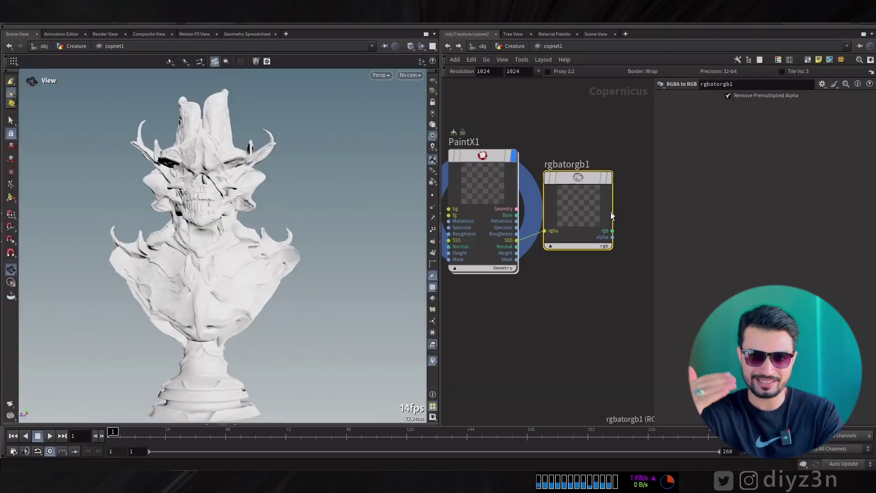
left_click(609, 178)
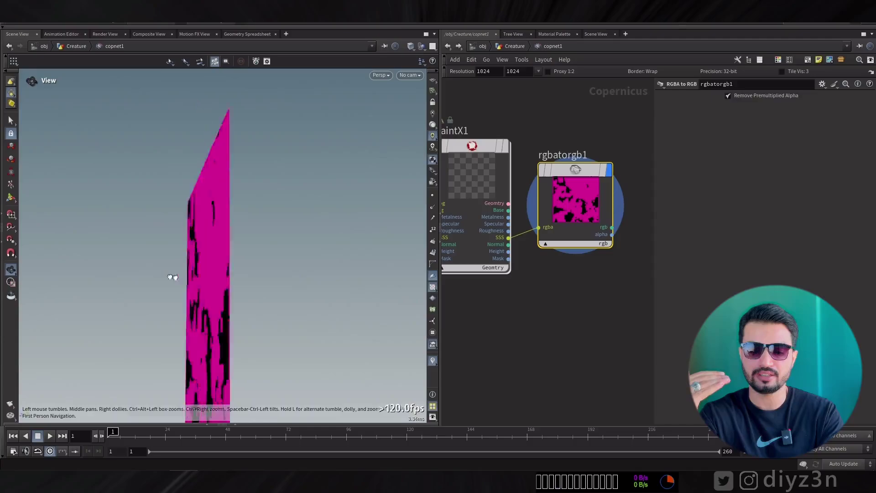
left_click_drag(172, 277, 192, 232)
left_click(618, 256)
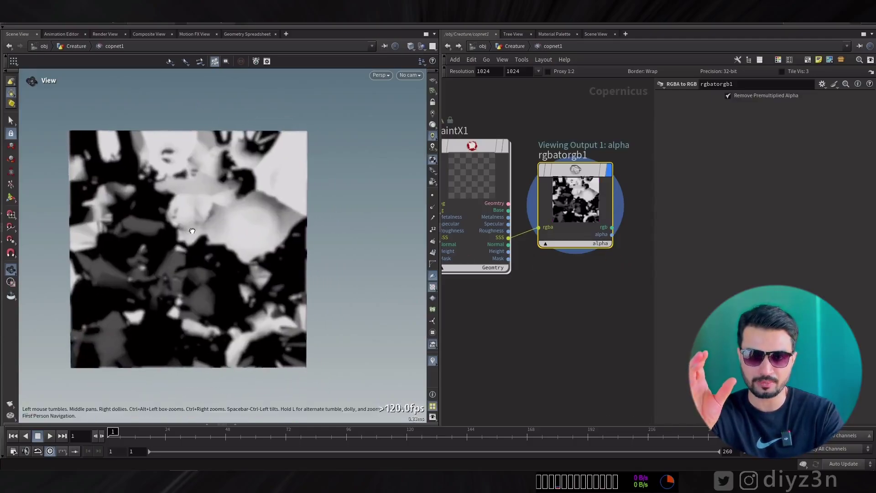
left_click(472, 139)
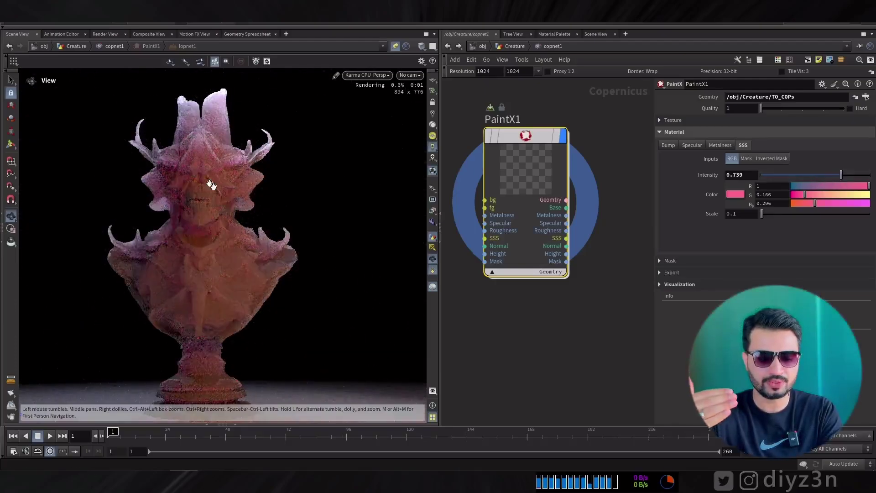
Set PaintX1's SSS scale to 0.46, unpin the render view and enable the Thickness mask
left_click_drag(762, 214, 766, 213)
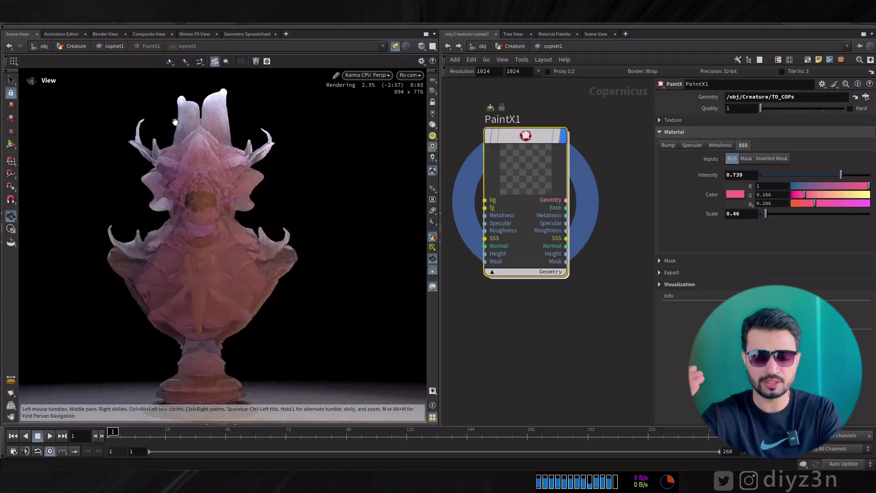
left_click(669, 133)
left_click(670, 145)
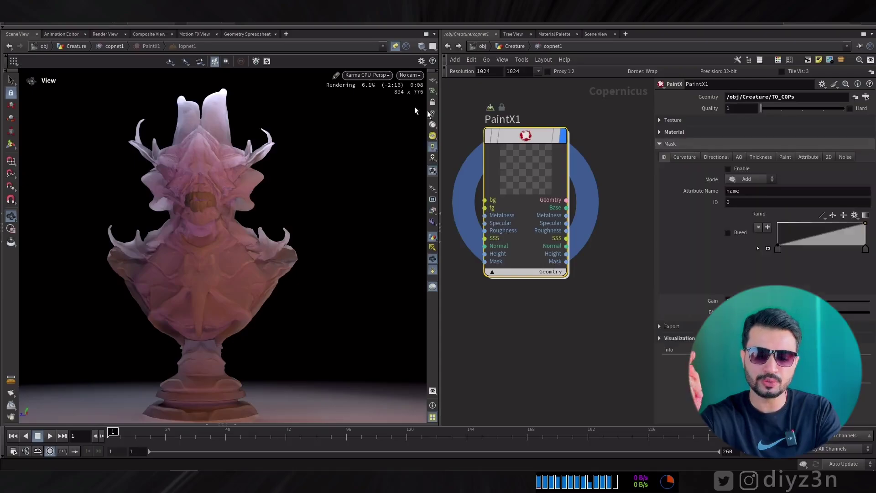
left_click(395, 46)
left_click(761, 158)
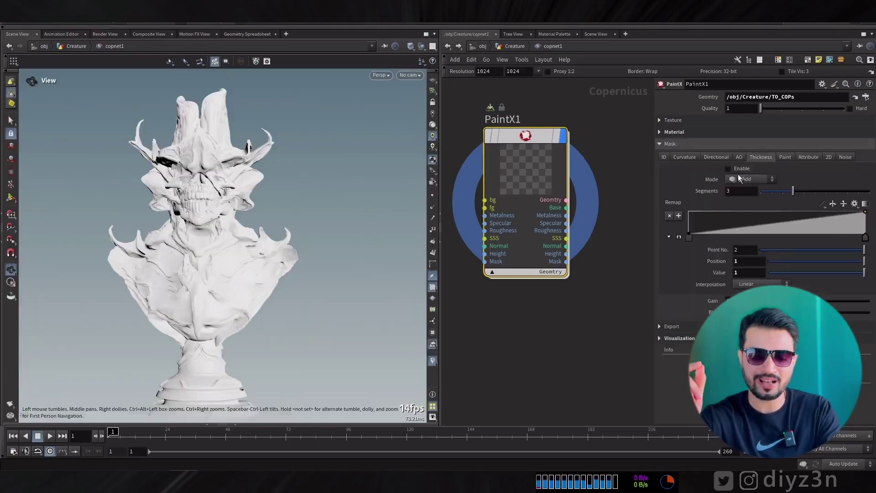
left_click(735, 171)
left_click(684, 339)
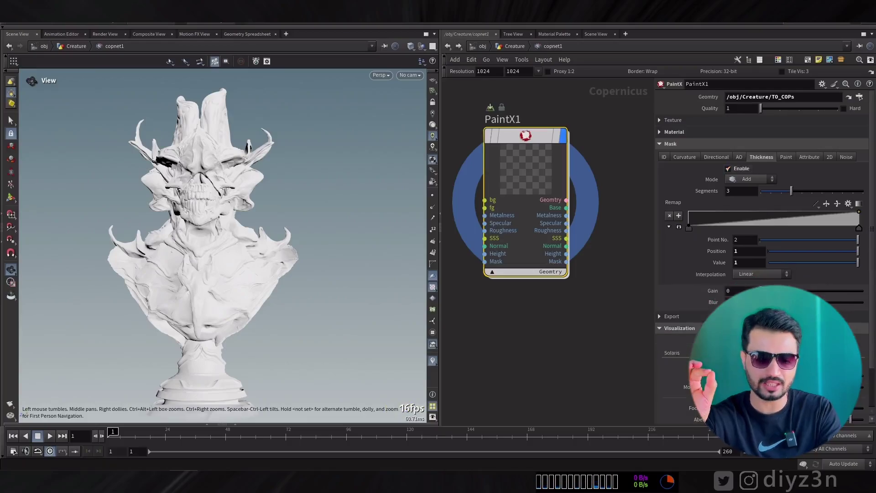
left_click(679, 329)
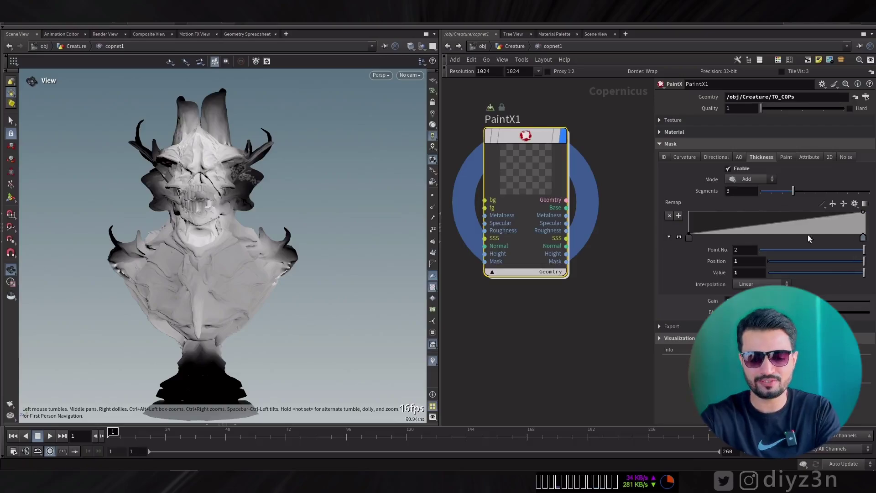
Invert the Thickness remap ramp, move its end point to position 0.423773 and set Segments to 4
left_click_drag(863, 237, 764, 237)
left_click_drag(688, 237, 869, 236)
left_click_drag(763, 238, 687, 236)
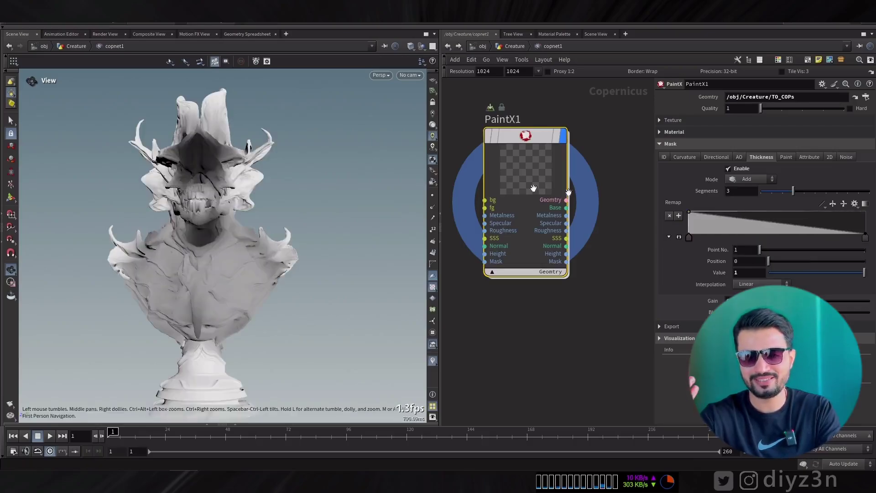
left_click_drag(791, 236, 763, 237)
left_click_drag(794, 191, 804, 191)
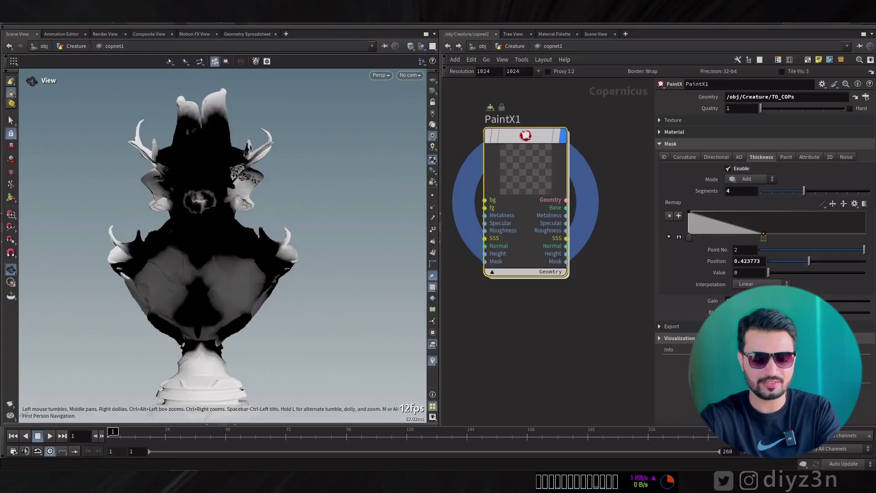
Set the SSS inputs in PaintX1's material settings to Mask and reopen the mask settings
left_click(671, 143)
left_click(674, 132)
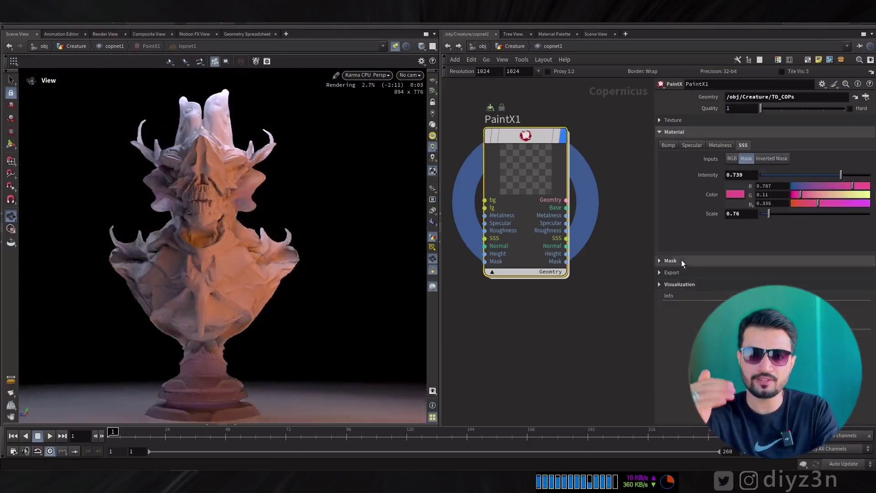
left_click(670, 260)
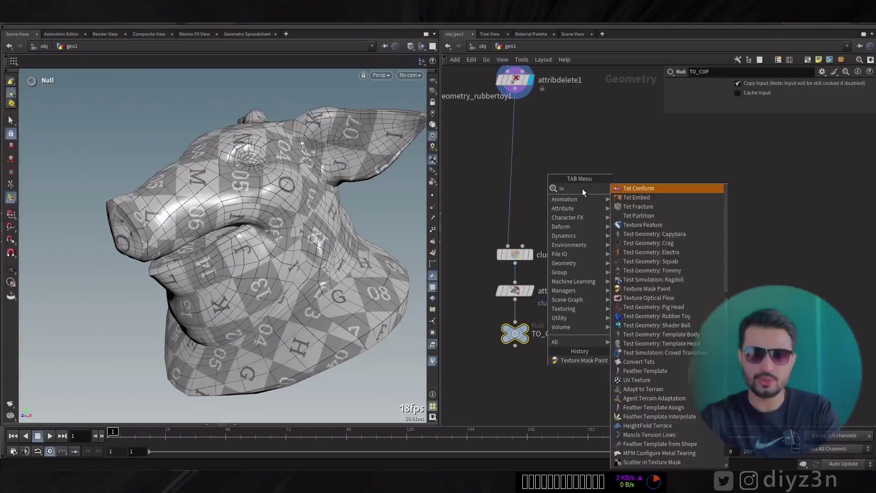
Insert a Texture Mask Paint node between attribdelete1 and cluster1 and display it
type("xt")
left_click(652, 197)
left_click(524, 171)
left_click(530, 172)
left_click_drag(523, 171, 508, 174)
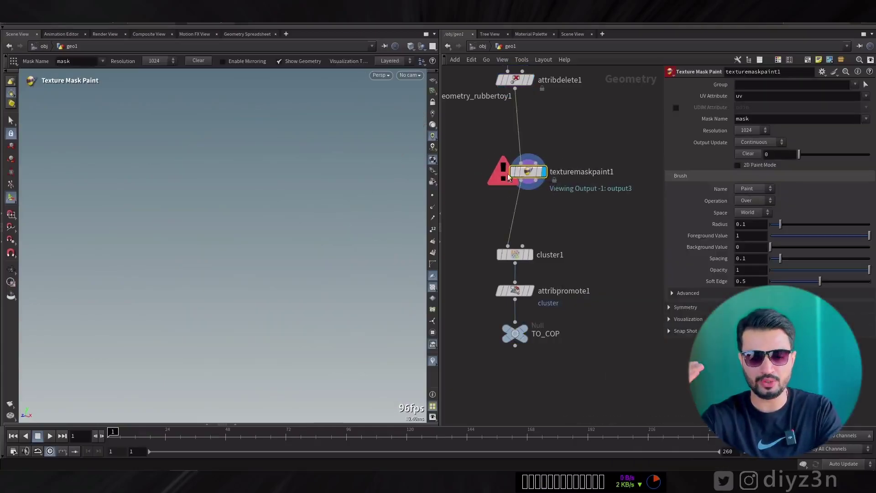
left_click_drag(273, 186, 260, 306)
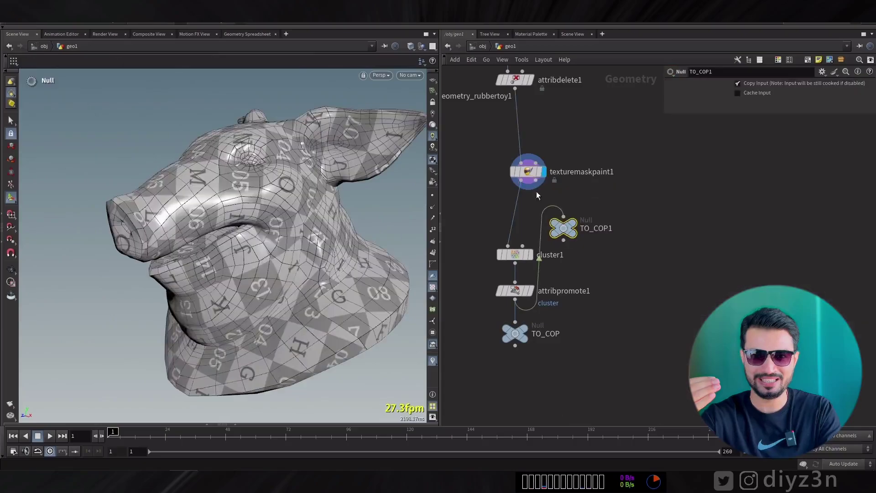
Rename the duplicated TO_COP null to TO_vol and connect it to the texturemaskpaint1 output
double_click(595, 229)
key("BackSpace")
key("BackSpace")
key("BackSpace")
key("BackSpace")
type("vol")
key("Return")
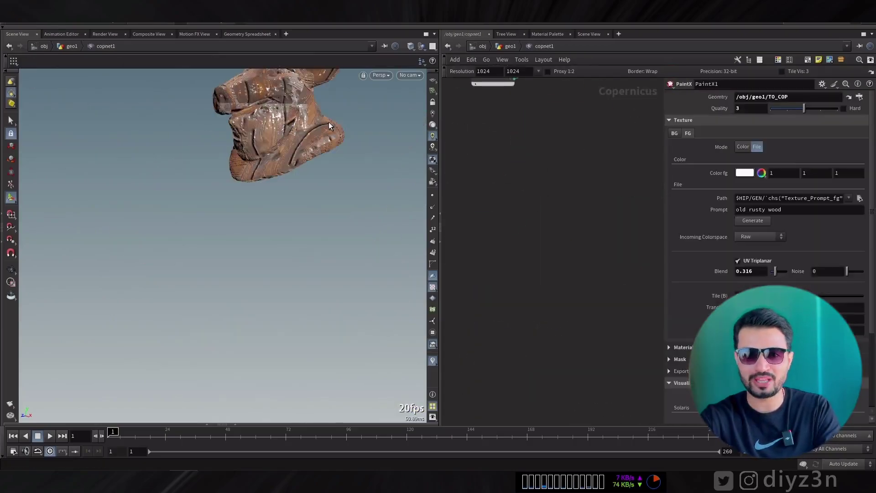
Add a SOP Import node in copnet1 with its external SOP path set to /obj/geo1/TO_vol and display it
key("Tab")
type("sop")
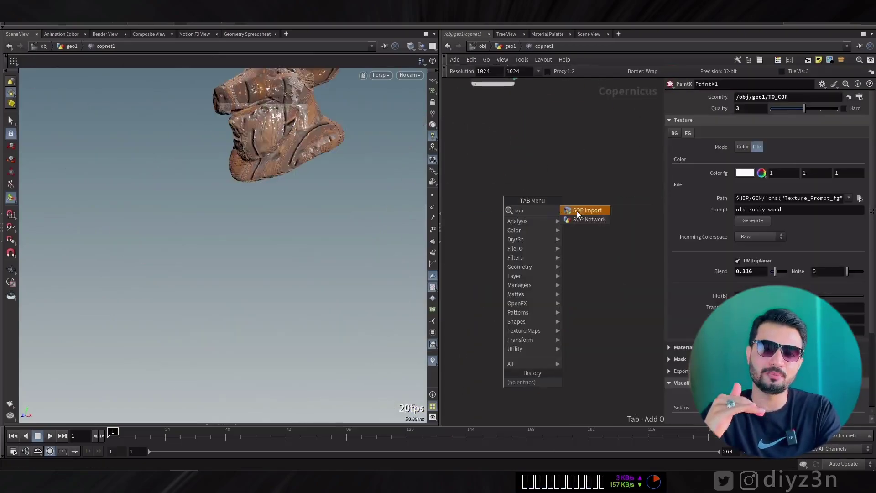
left_click(577, 214)
left_click(521, 218)
left_click(773, 95)
left_click(866, 106)
double_click(809, 78)
left_click(541, 199)
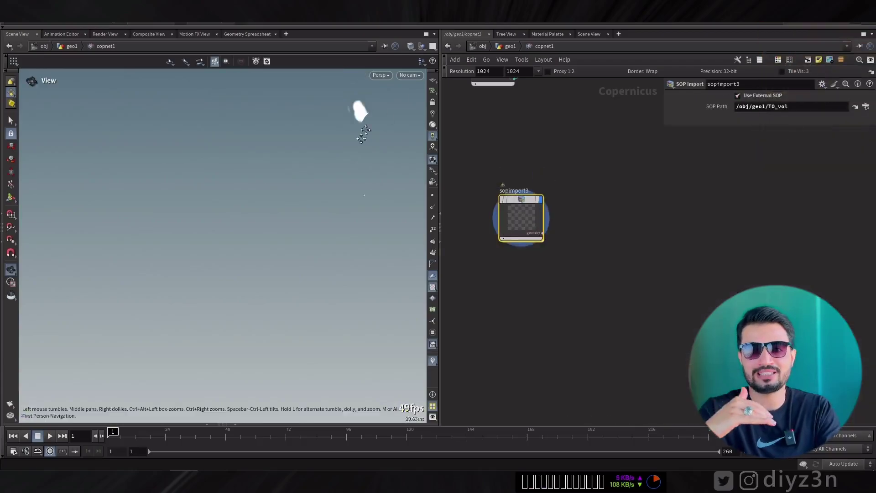
Add a Geometry to Layer node beside the new SOP Import node
key("Tab")
mouse_move(572, 228)
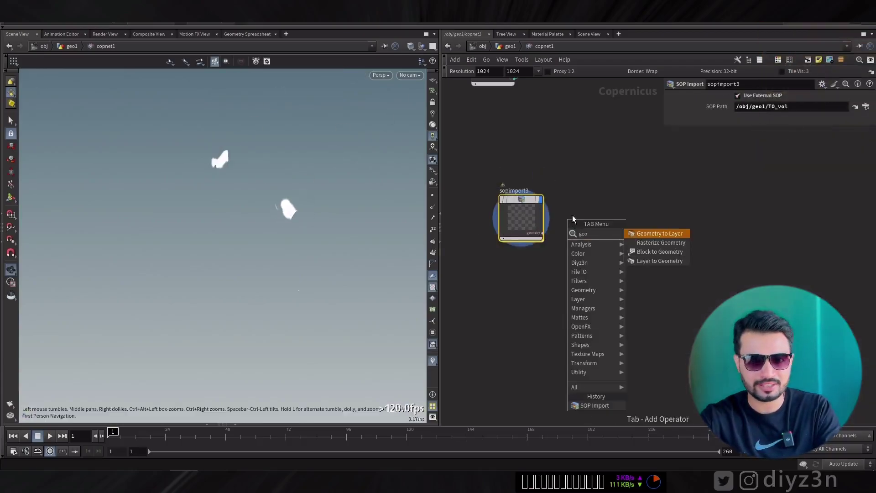
left_click(688, 228)
left_click(606, 194)
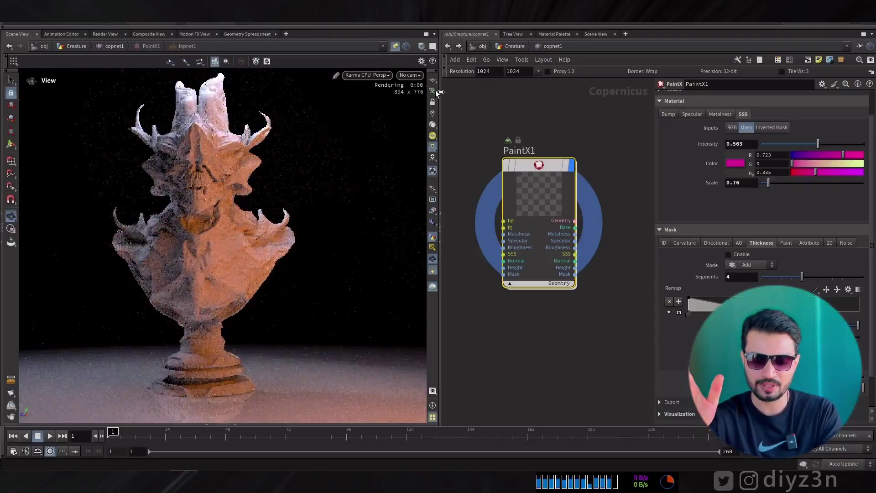
Return the viewport from the Karma render to copnet1 and enable PaintX1's Paint mask with Active Paint on
left_click(398, 45)
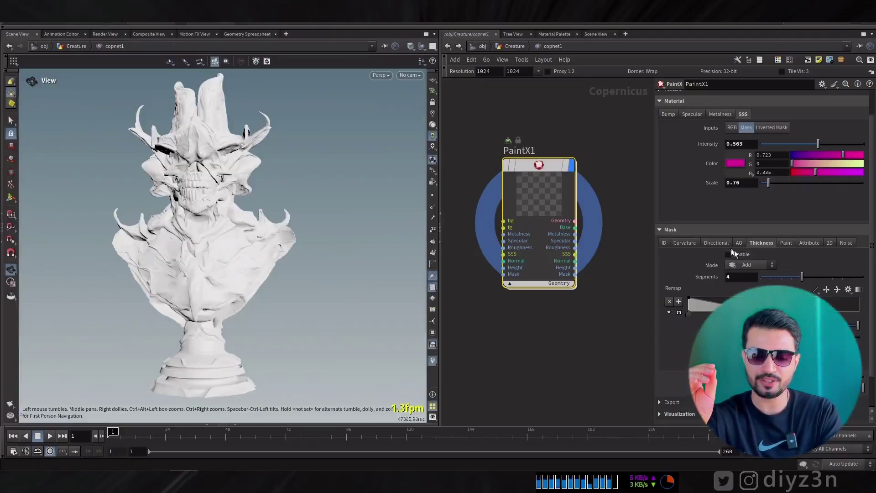
left_click(666, 104)
left_click(786, 157)
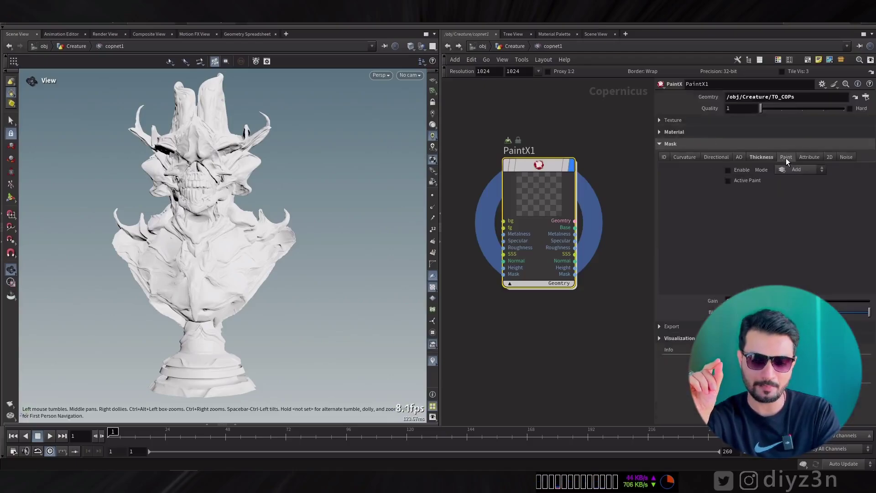
left_click(729, 181)
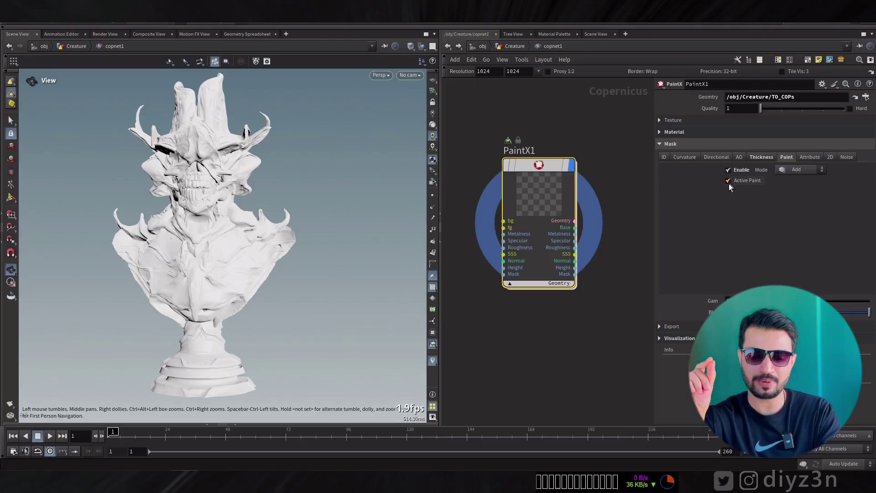
Enter PaintX1's internal Texture Mask Paint node, activate its painting tool and set the brush to Paint
double_click(543, 167)
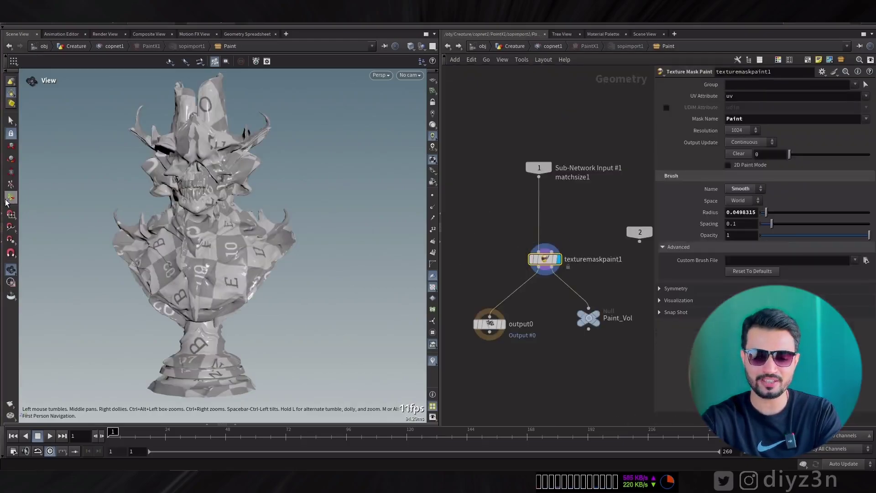
key("Return")
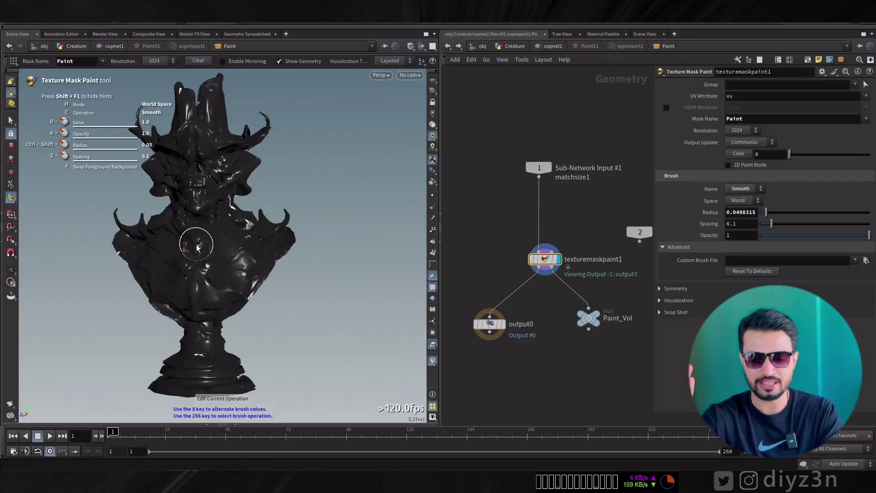
left_click(744, 188)
left_click(739, 193)
Paint the mask over the creature's horns, head and upper face
left_click_drag(216, 159, 216, 158, "ctrl+shift")
left_click_drag(214, 149, 184, 115)
left_click_drag(158, 167, 199, 161)
left_click_drag(200, 160, 228, 174, "alt")
right_click_drag(228, 173, 274, 201, "alt")
mouse_move(315, 203)
left_mouse_down()
mouse_move(127, 172)
mouse_move(155, 188)
left_mouse_up()
right_click_drag(155, 187, 187, 206, "alt")
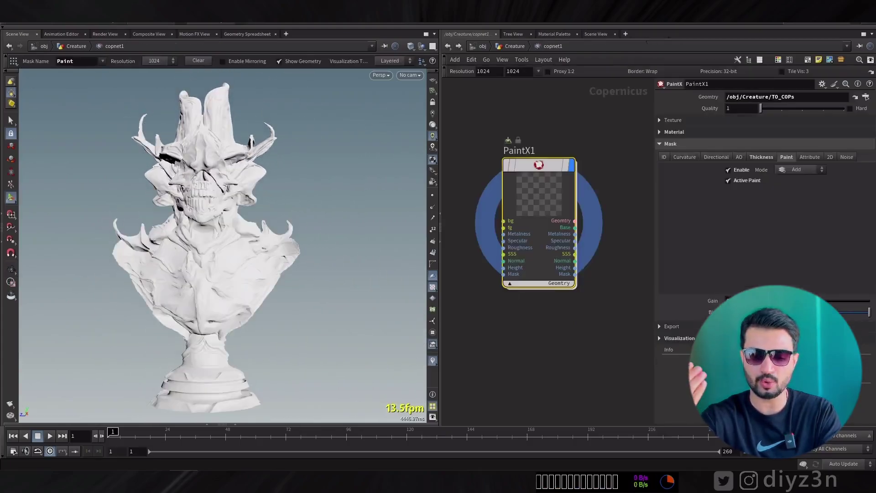
Enable PaintX1's Noise mask in Multiply mode with Intensity 0.821 and Size 0.058, and adjust the noise detail
left_click(845, 157)
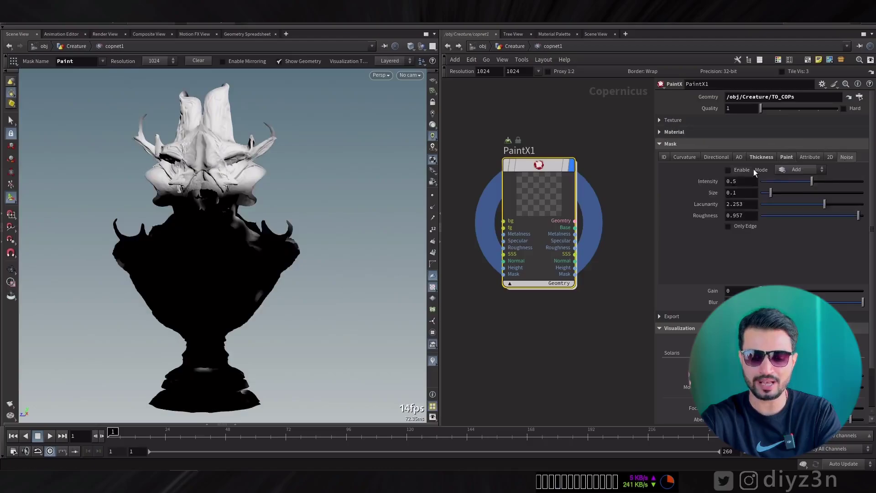
left_click_drag(793, 192, 766, 194)
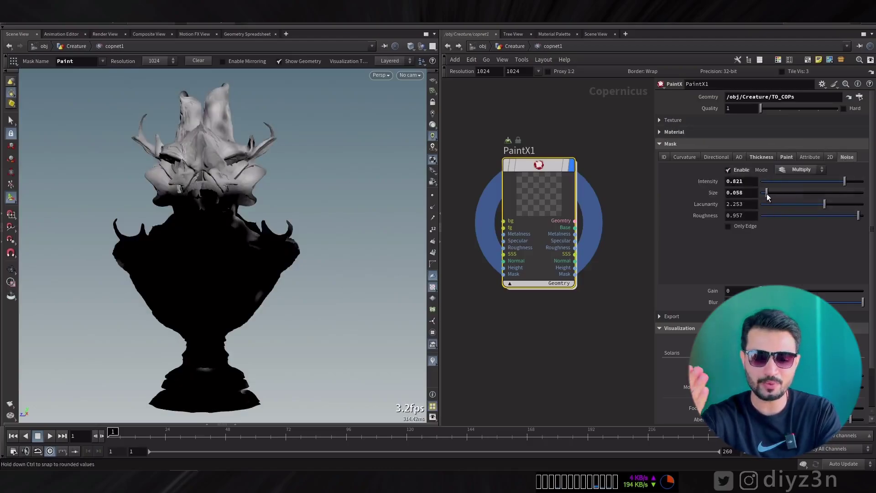
left_click_drag(836, 208, 843, 208)
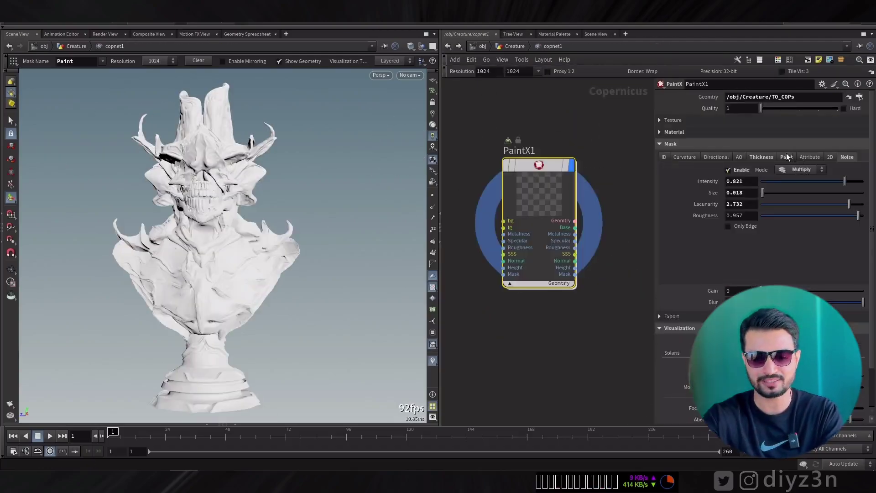
Turn off Active Paint for the Paint mask and show PaintX1's Solaris output rendered in Karma CPU beside copnet1
left_click(785, 157)
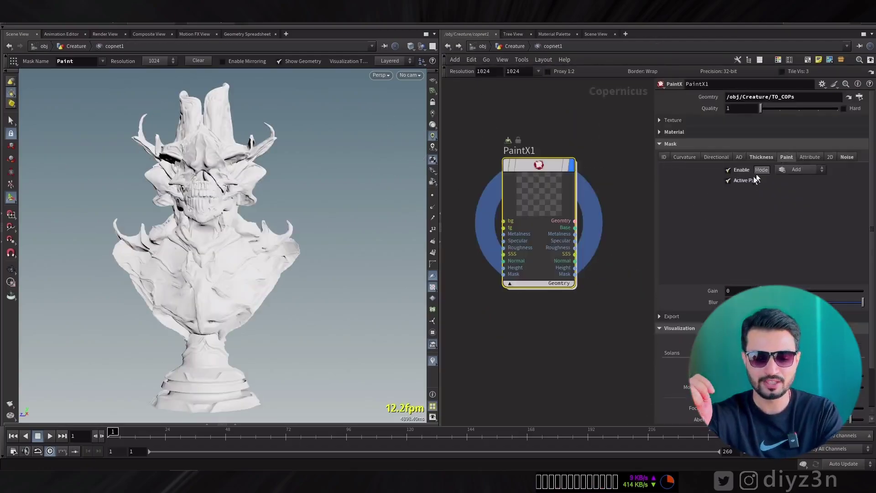
double_click(540, 169)
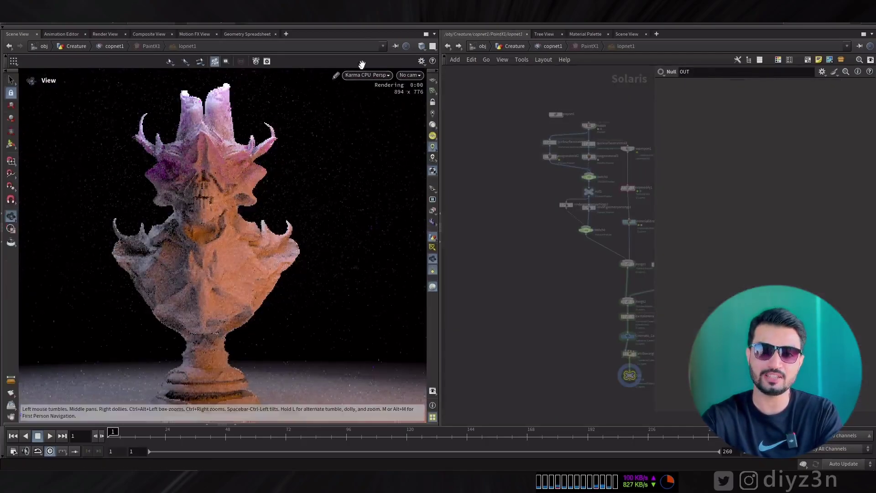
left_click(448, 46)
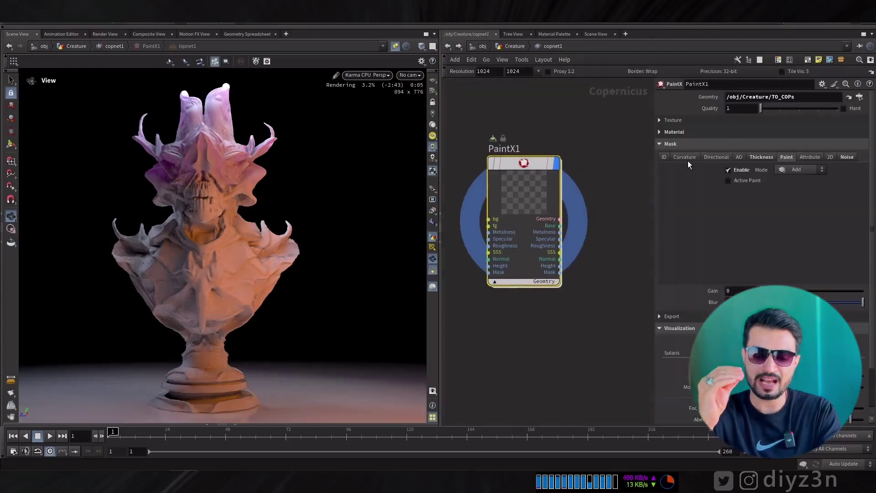
Collapse PaintX1's mask settings and open the Metalness settings of its material
scroll(192, 160, "up", 1)
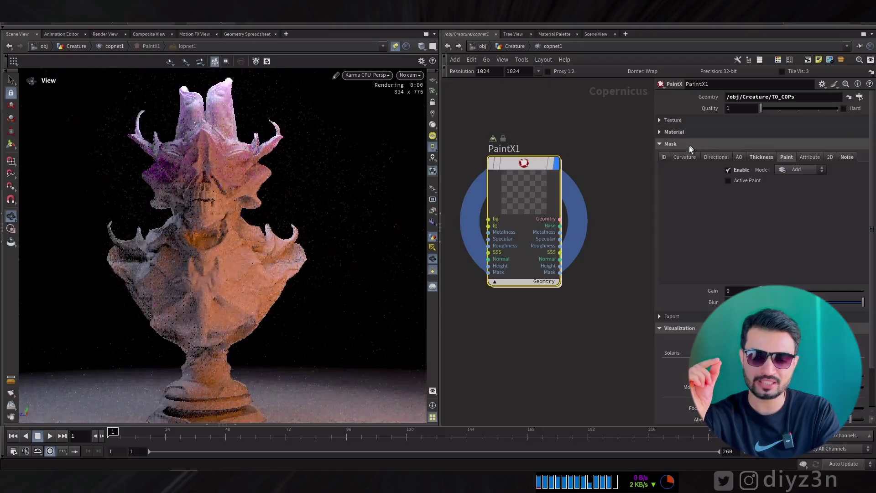
left_click(687, 146)
left_click(679, 166)
left_click(675, 132)
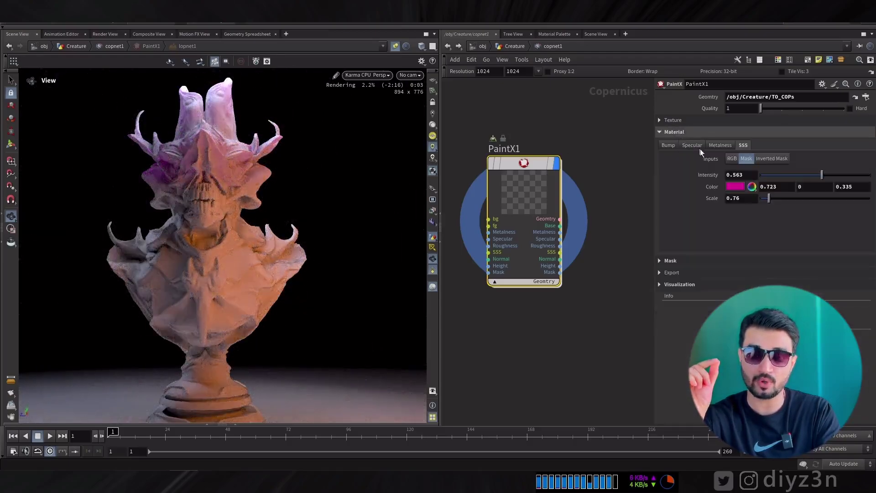
left_click(719, 148)
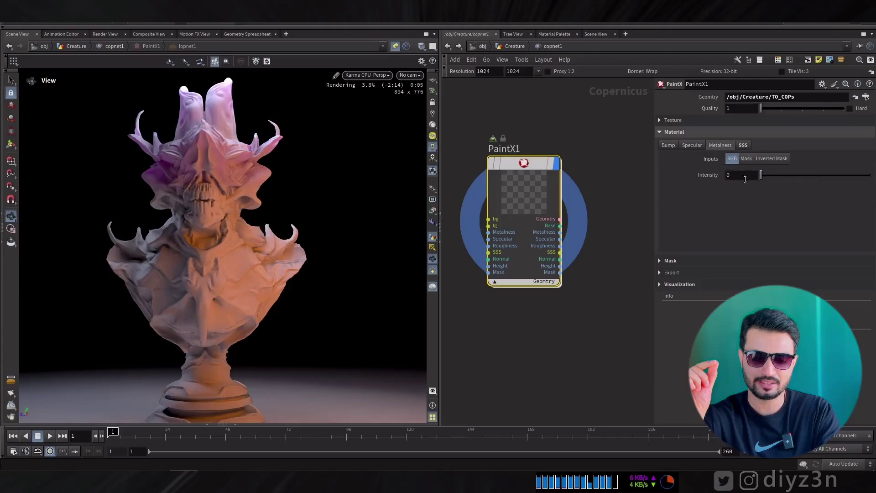
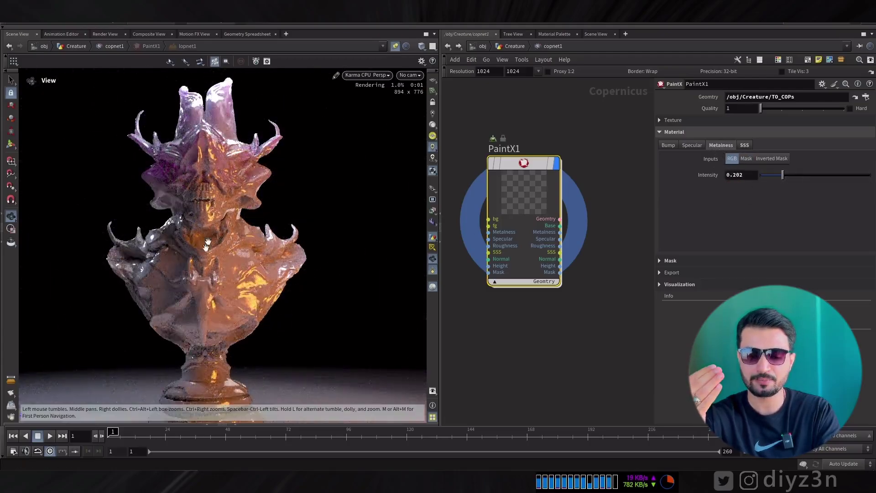
Set PaintX1's Metalness Intensity to 0.134 and use the Mask as its input
left_click(776, 175)
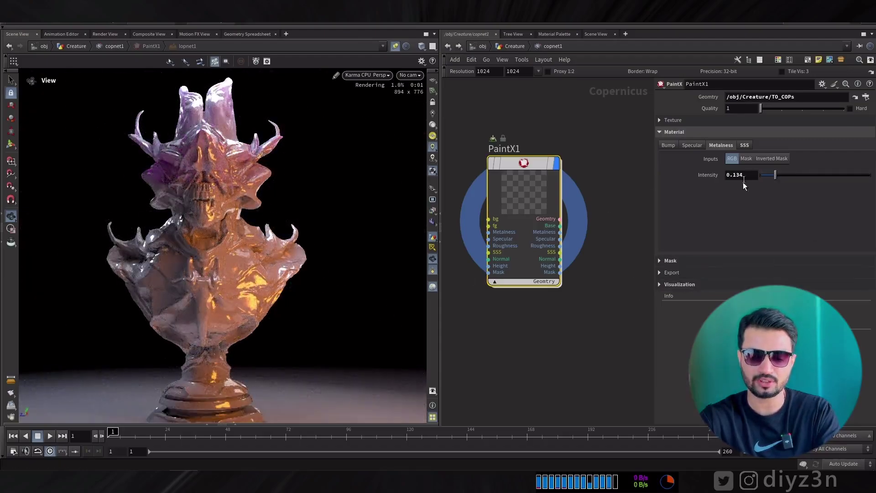
left_click(745, 158)
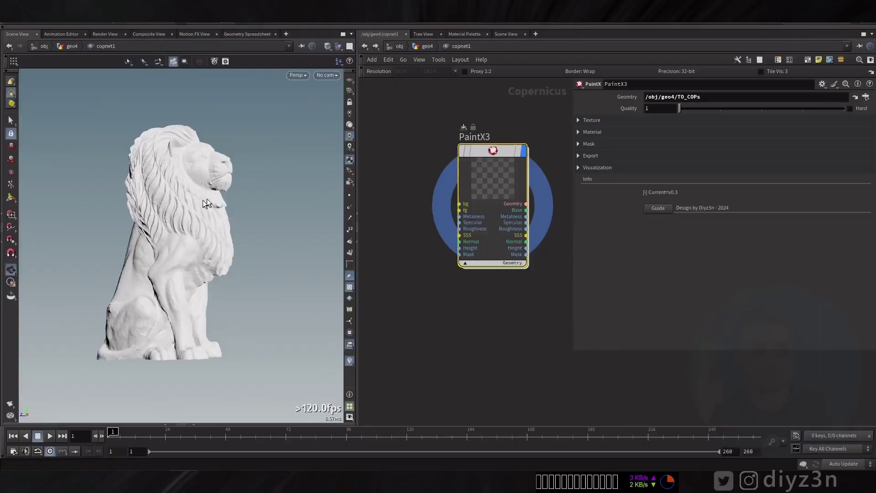
Add a File node to the lion's copnet1 for loading an image texture
mouse_move(205, 200)
left_mouse_down()
mouse_move(147, 217)
mouse_move(195, 208)
left_mouse_up()
middle_click_drag(381, 197, 399, 198)
key("Tab")
mouse_move(430, 250)
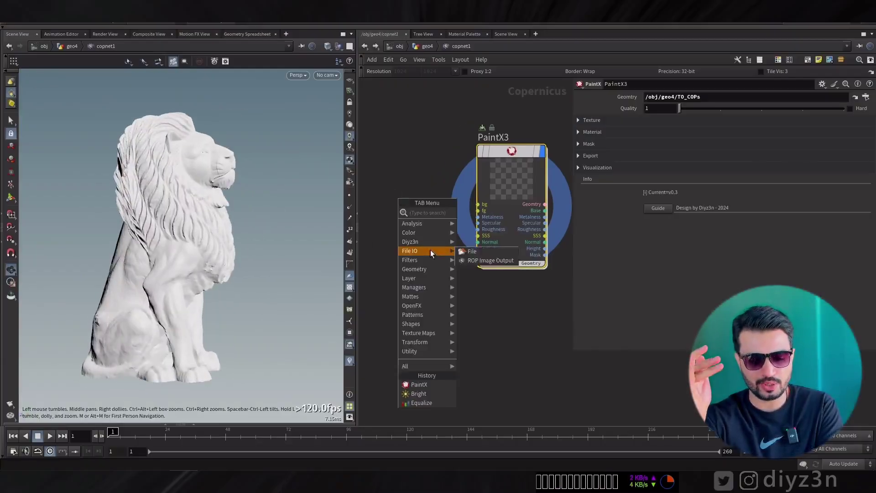
left_click(472, 251)
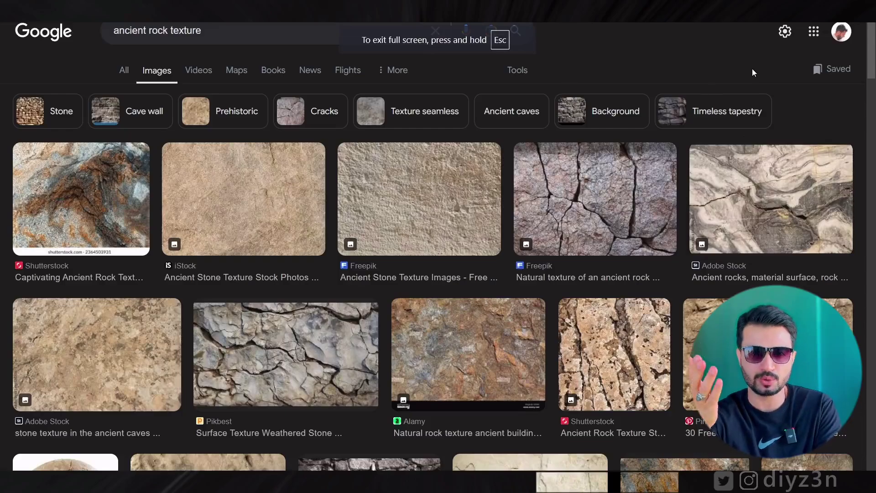
Switch to the browser and look through the ancient rock texture image results, enlarging several candidates
scroll(752, 70, "down", 6)
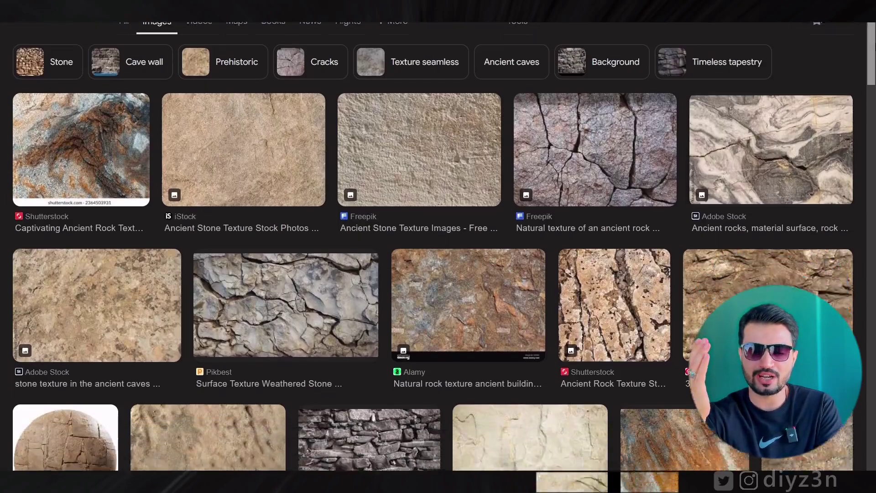
scroll(168, 264, "down", 8)
scroll(167, 263, "up", 10)
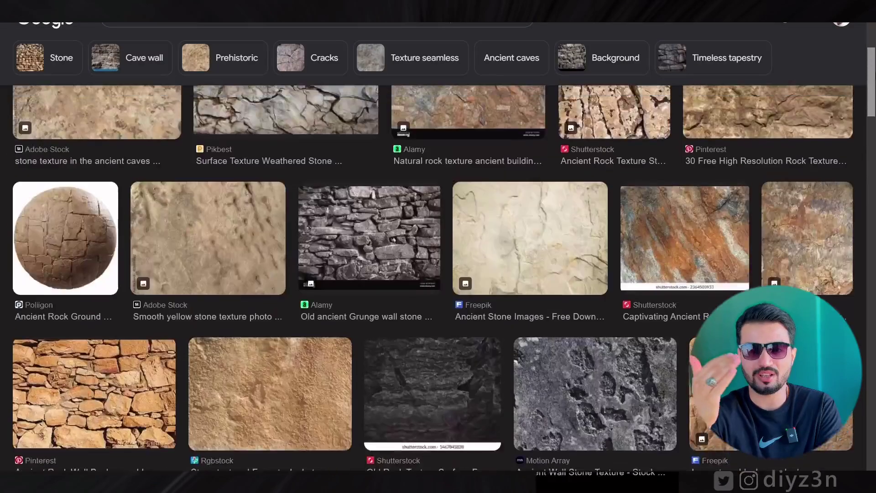
left_click(156, 300)
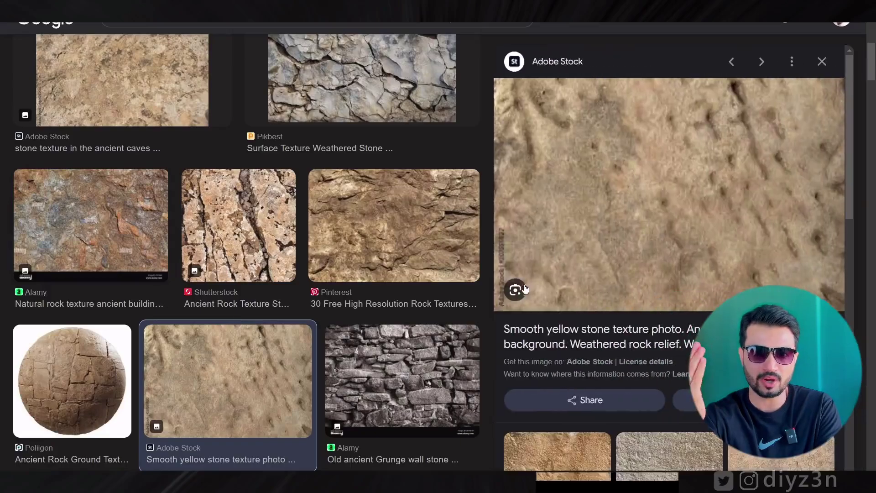
left_click(236, 250)
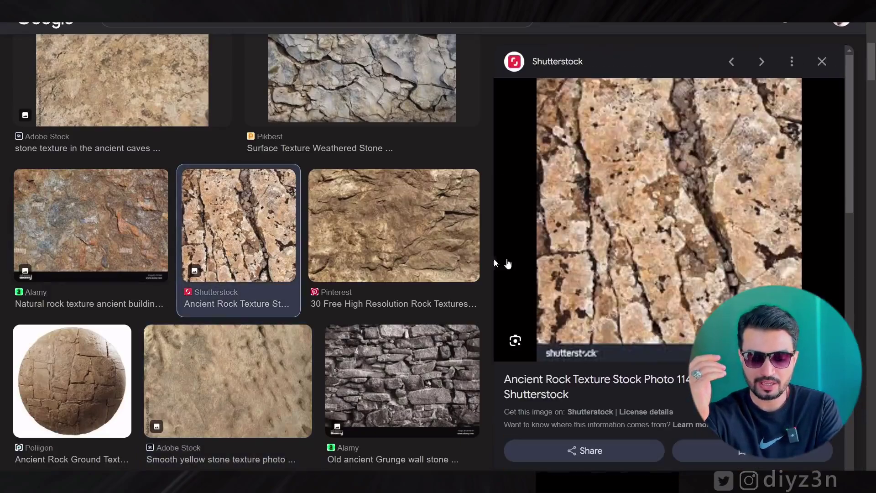
left_click(64, 251)
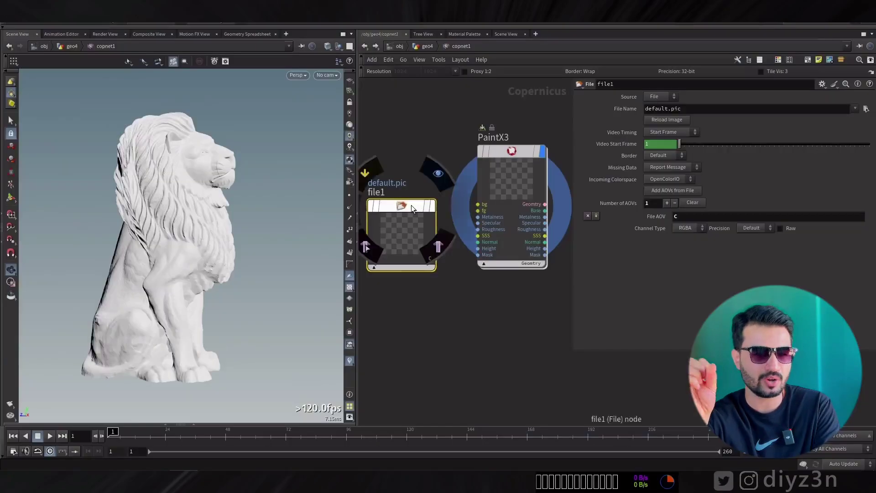
Delete the File node from copnet1
left_click(412, 204)
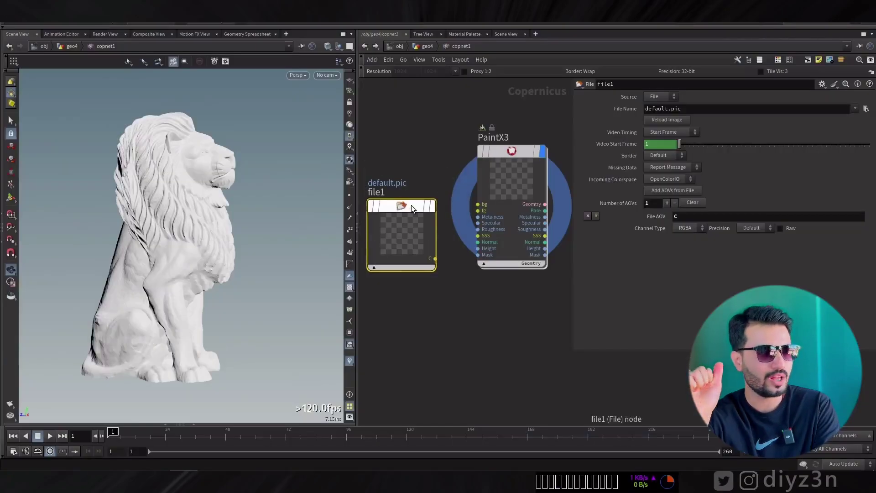
key("Delete")
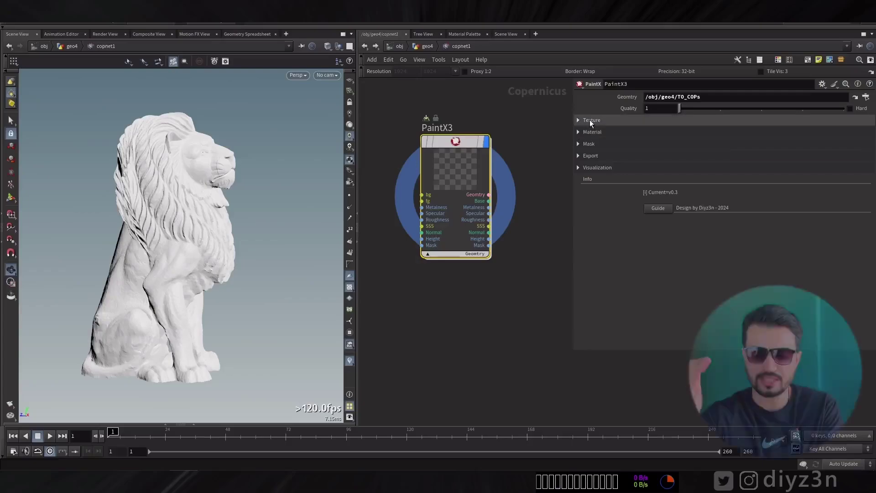
Generate PaintX3's background texture from the prompt "ancient rock" and set its Tile (A) to 16.9
left_click(589, 120)
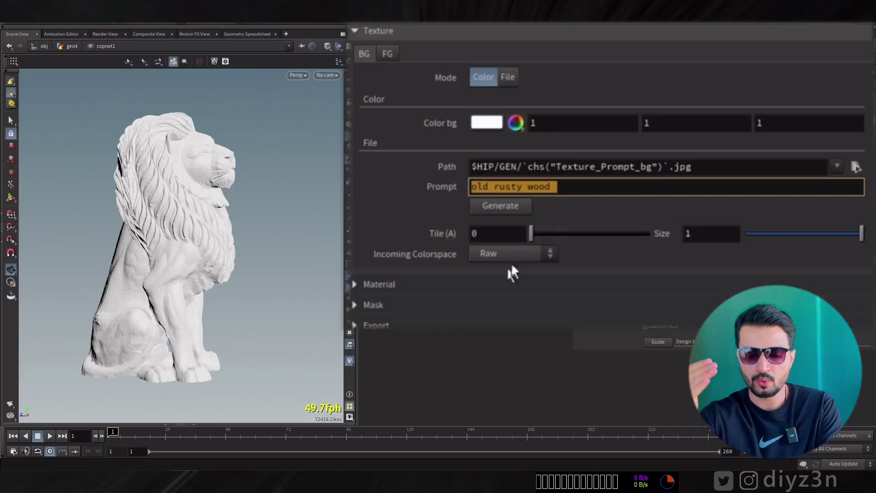
type("ancient rock")
left_click(504, 206)
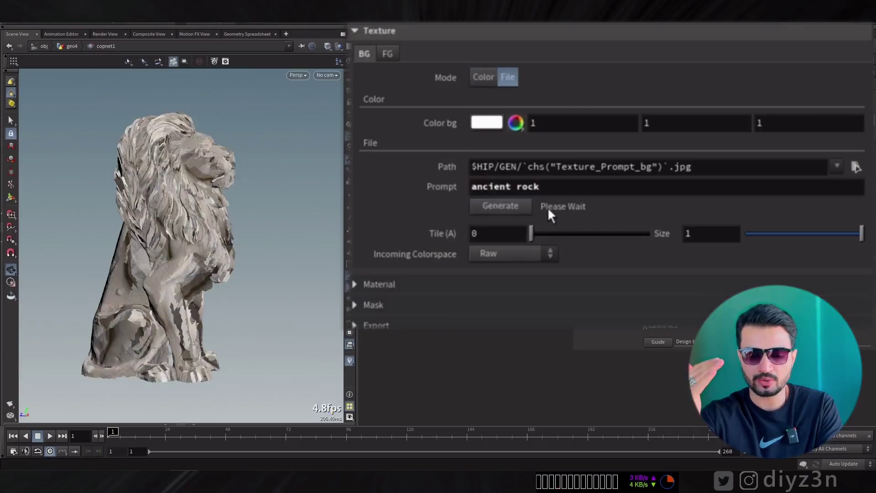
key("Escape")
left_click_drag(198, 229, 225, 221)
left_click_drag(538, 234, 572, 233)
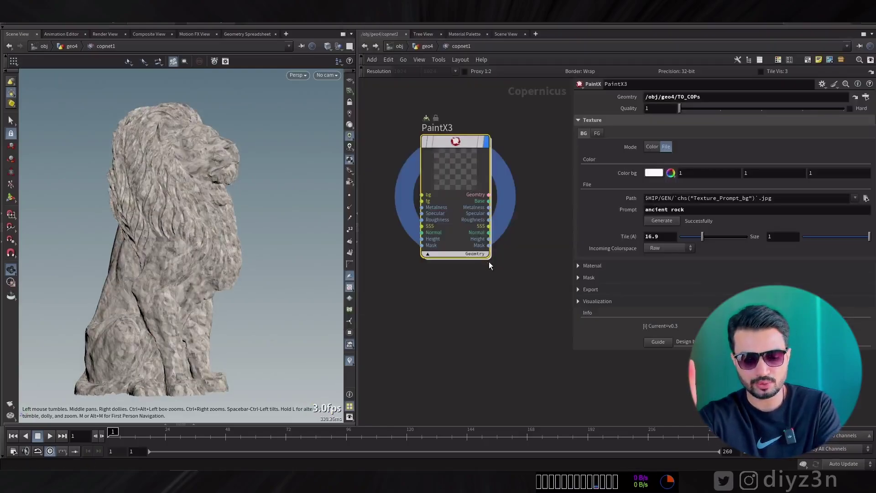
Open the generated ancient rock image in the image viewer and inspect the lion's textured surface
key("alt+Tab")
double_click(259, 226)
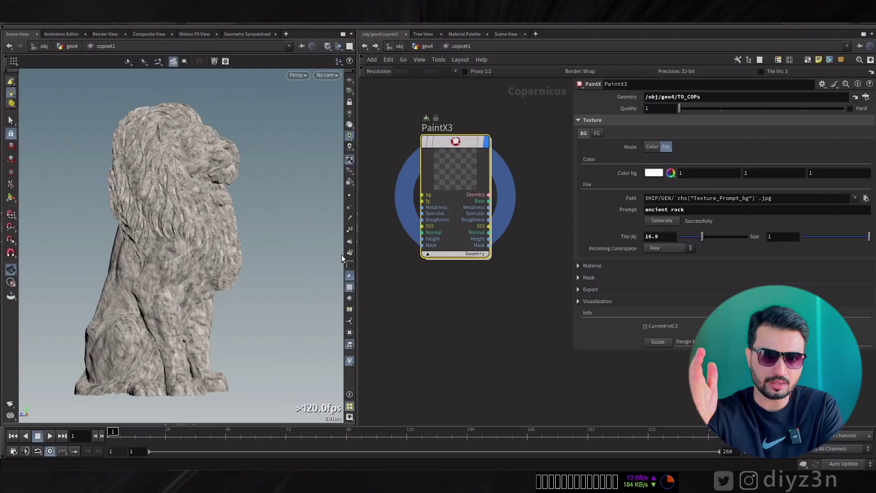
left_click_drag(168, 252, 161, 248)
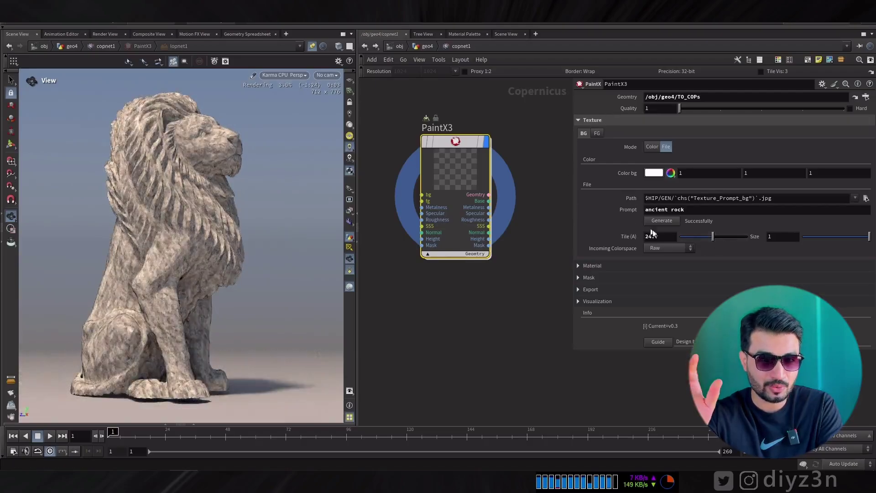
In PaintX3's bump material, set Height Intensity to 0.731 and Zero Offset to -0.0072, and raise the Normal Intensity
left_click(592, 119)
left_click(593, 132)
left_click(271, 76)
left_click(294, 178)
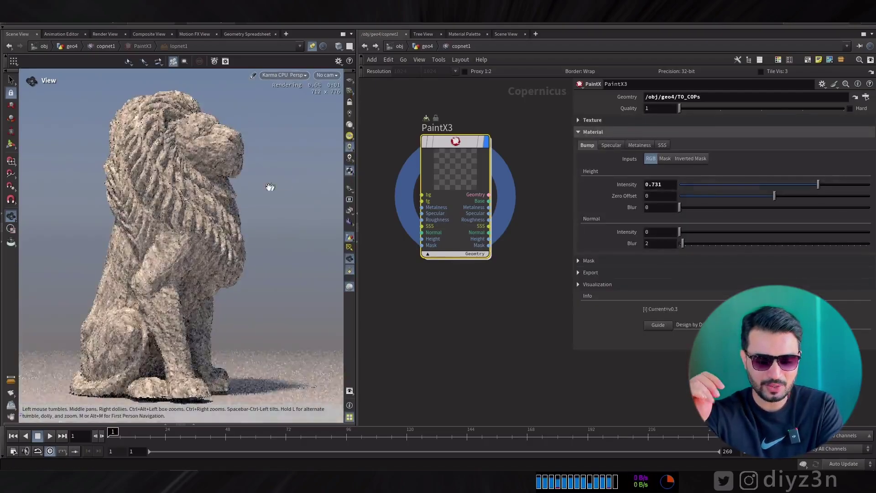
scroll(209, 276, "up", 2)
left_click_drag(774, 196, 767, 196)
mouse_move(679, 232)
left_mouse_down()
mouse_move(740, 232)
mouse_move(685, 235)
mouse_move(696, 237)
left_mouse_up()
Set the Tile (A) of PaintX3's background texture to 12.8
left_click(607, 120)
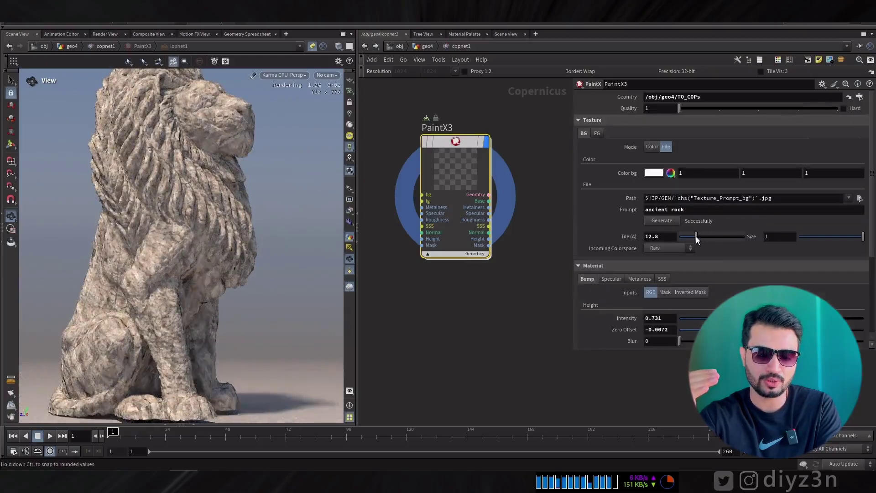
left_click_drag(225, 228, 197, 220)
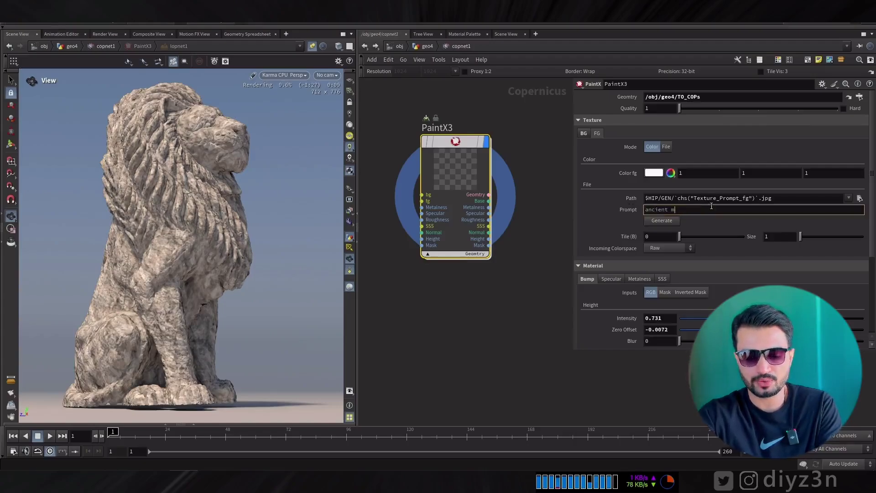
Generate PaintX3's foreground texture from the prompt "ancient mud" and open the resulting image to check it
left_click(670, 221)
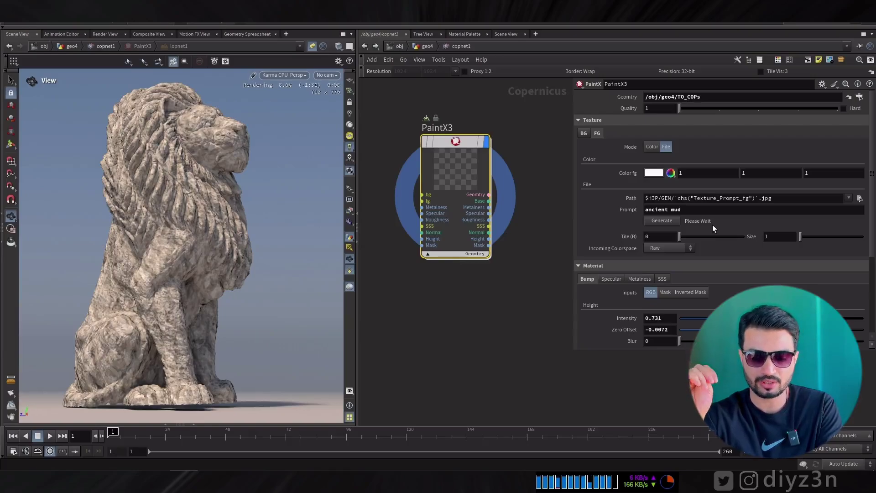
left_click(312, 46)
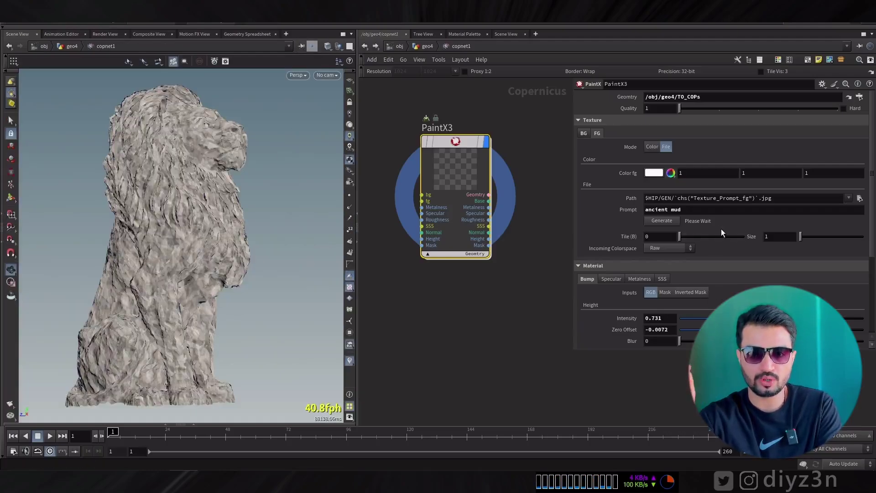
left_click(630, 198)
left_click(630, 198)
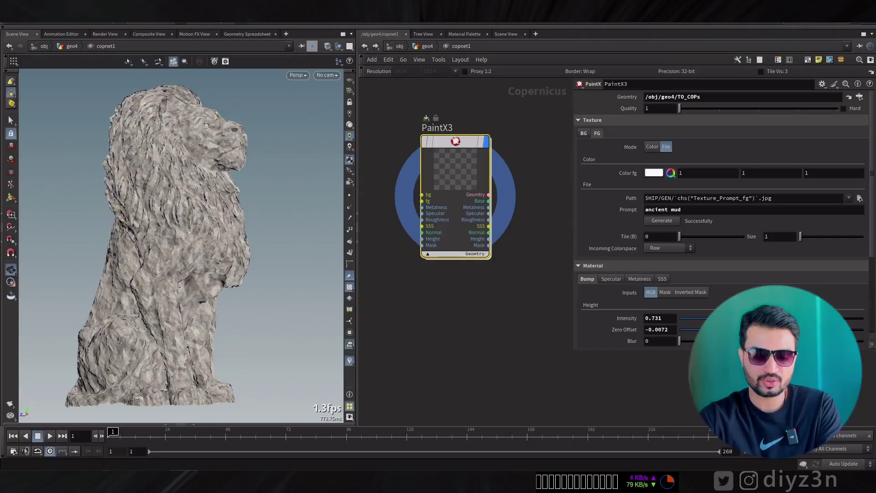
left_click(113, 460)
left_click(263, 211)
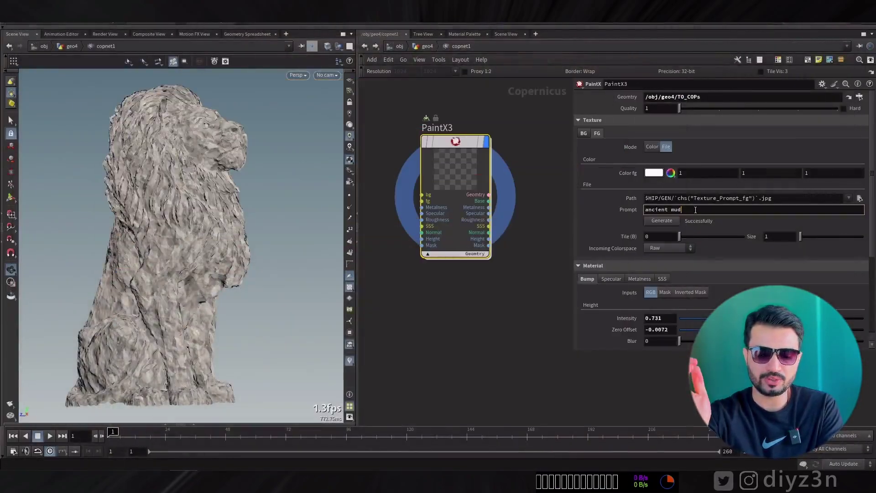
Blend in the foreground texture by setting the AO of PaintX3's 2D mask to 0.139
scroll(709, 259, "down", 3)
scroll(708, 259, "up", 3)
left_click(593, 120)
left_click(598, 132)
left_click(589, 143)
left_click(747, 157)
left_click_drag(679, 181, 707, 182)
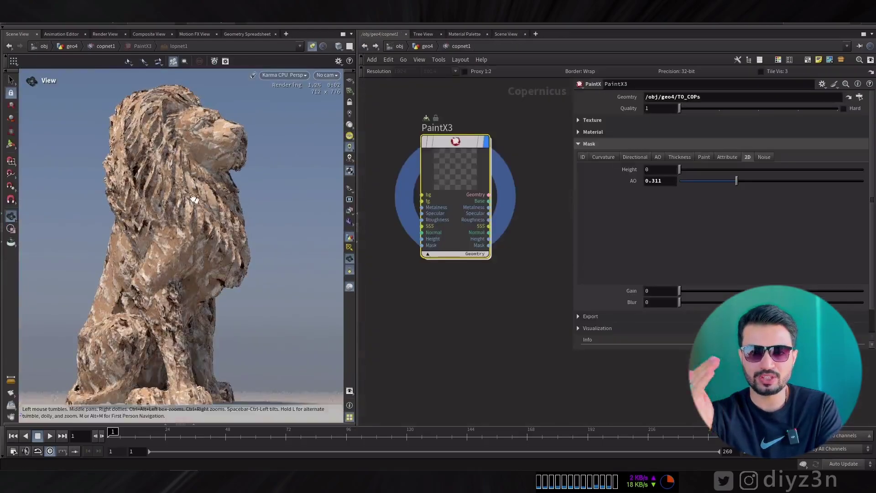
left_click_drag(707, 182, 705, 183)
Set PaintX3's foreground Tile (B) to 31.6 and raise the 2D mask's AO to 0.303
left_click(602, 120)
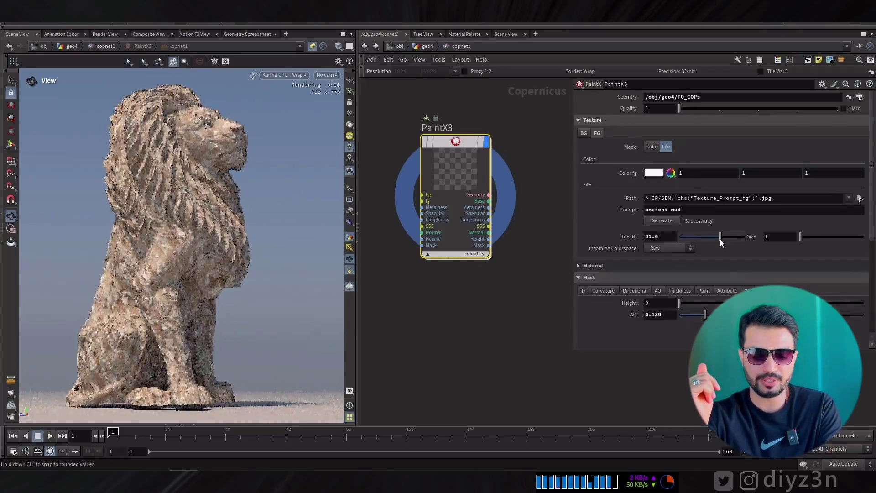
left_click(592, 120)
mouse_move(705, 181)
left_mouse_down()
mouse_move(691, 182)
mouse_move(772, 180)
mouse_move(706, 180)
left_mouse_up()
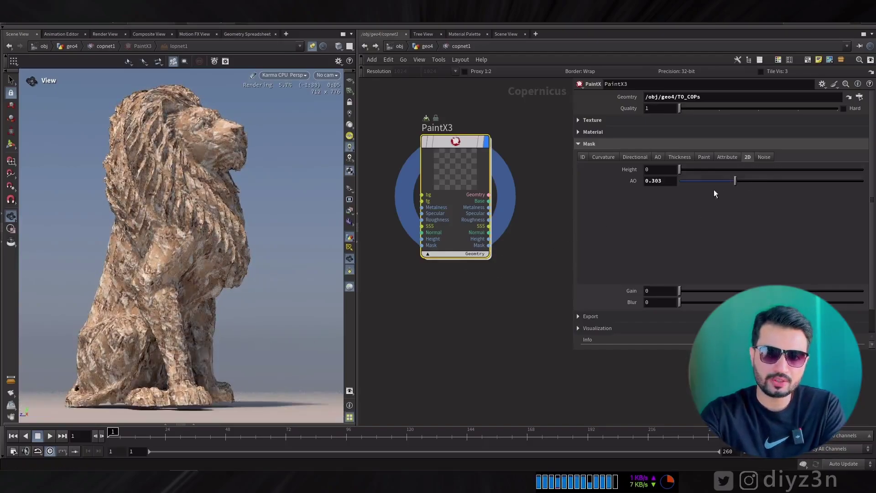
Add another PaintX node beside PaintX3 and set its Geometry to /obj/geo4/TO_COPs
left_click(312, 47)
middle_click_drag(460, 170, 408, 171)
key("Tab")
mouse_move(506, 185)
left_click(547, 183)
left_click(509, 152)
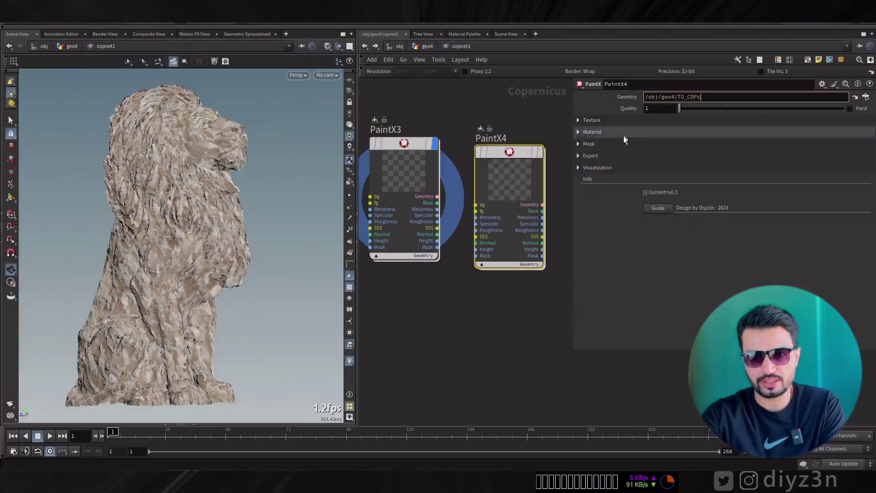
Display PaintX4 and connect PaintX3's Base, Normal and Height outputs to its bg, Normal and Height inputs
left_click(539, 152)
scroll(457, 215, "up", 3)
left_click_drag(481, 258, 487, 259)
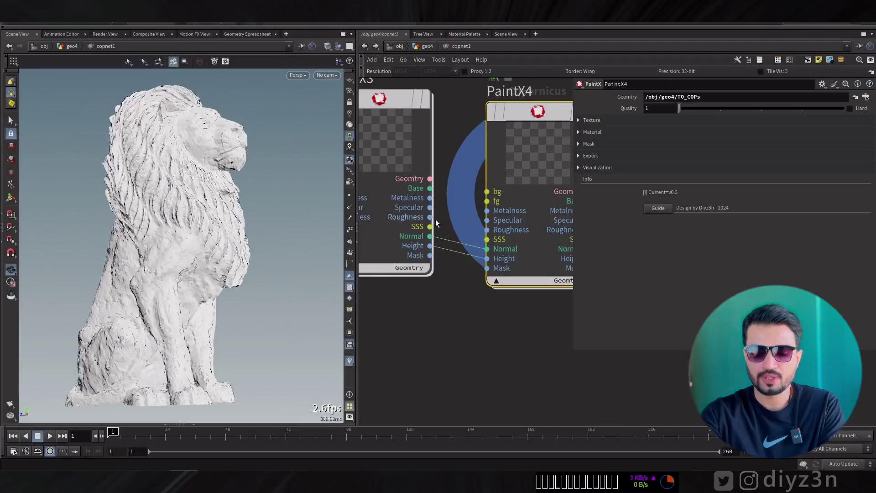
left_click(364, 46)
left_click(365, 46)
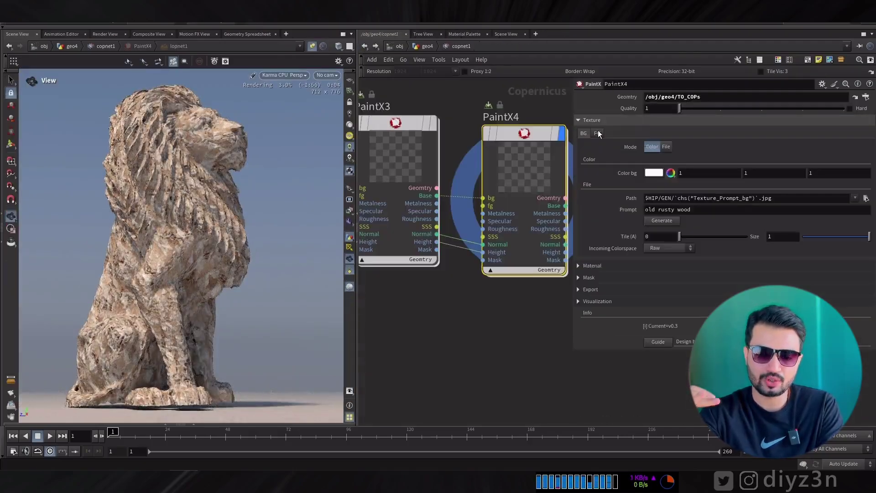
Choose an existing image file as PaintX4's foreground texture, with the foreground in File mode
left_click(866, 198)
double_click(647, 126)
double_click(664, 178)
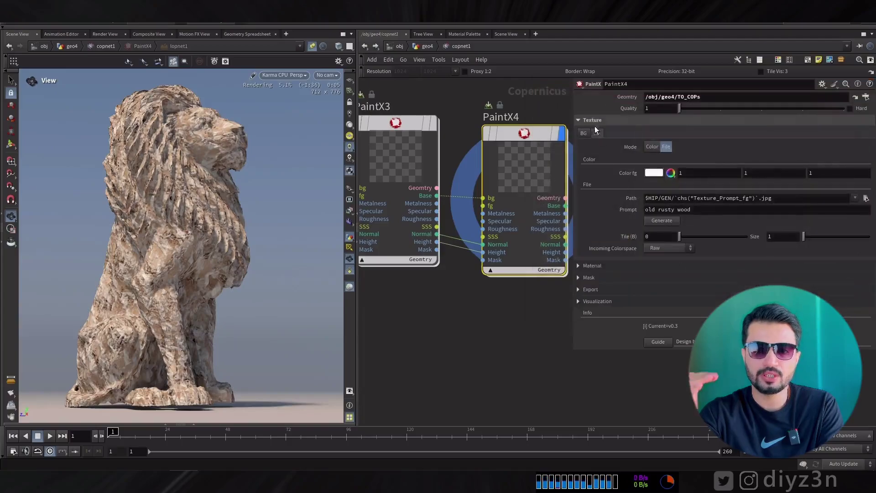
Enable PaintX4's Directional mask and reduce its Max Angle to confine the foreground to upward-facing areas of the lion
left_click(106, 46)
left_click(592, 120)
left_click(610, 143)
left_click(636, 157)
left_click(648, 170)
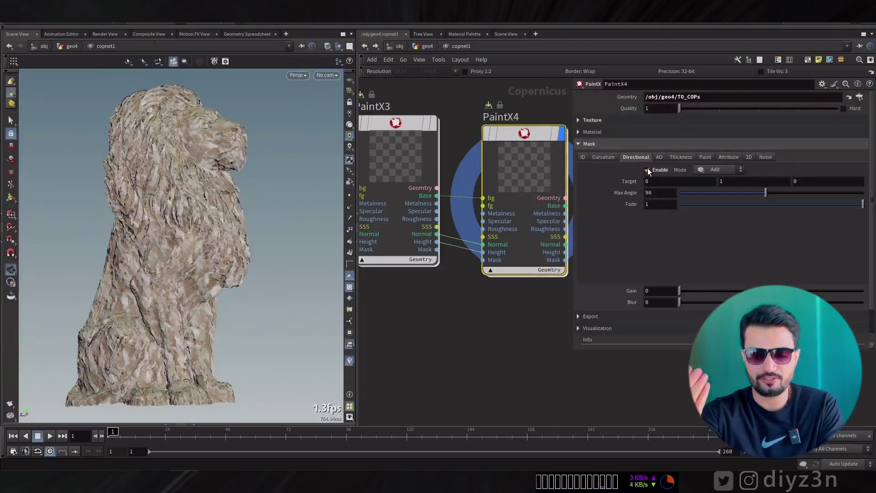
type("10")
key("Return")
left_click_drag(765, 192, 742, 195)
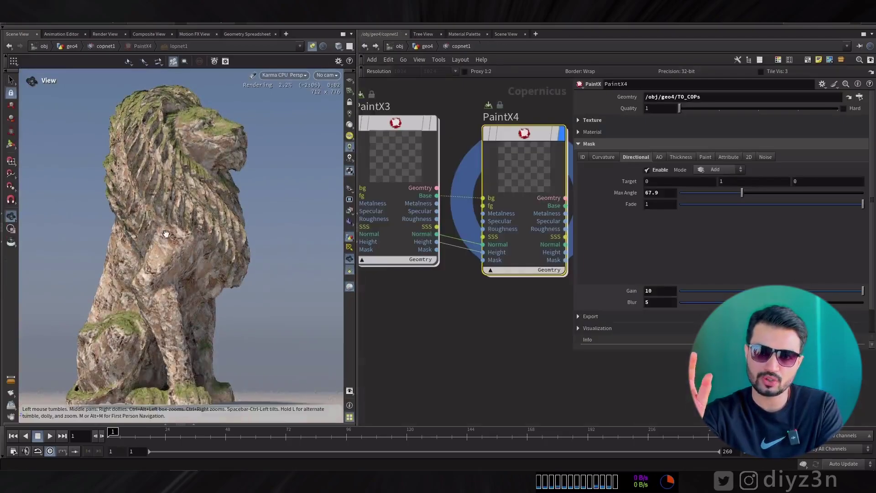
Change the Incoming Colorspace of PaintX4's foreground texture
left_click(592, 120)
left_click(597, 133)
left_click(670, 247)
left_click(667, 240)
left_click_drag(187, 213, 181, 217)
left_click(670, 248)
left_click(664, 258)
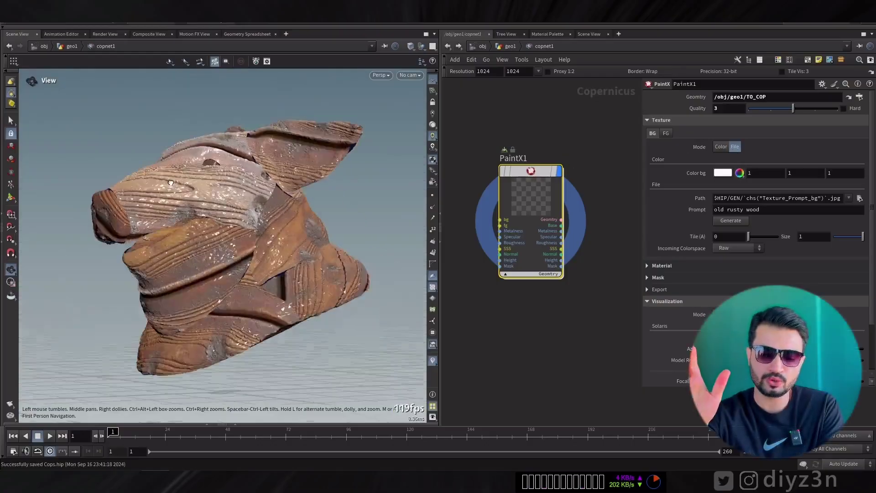
Examine the old rusty wood texture on geo1's animal head from several angles and close up
left_click_drag(168, 183, 254, 152)
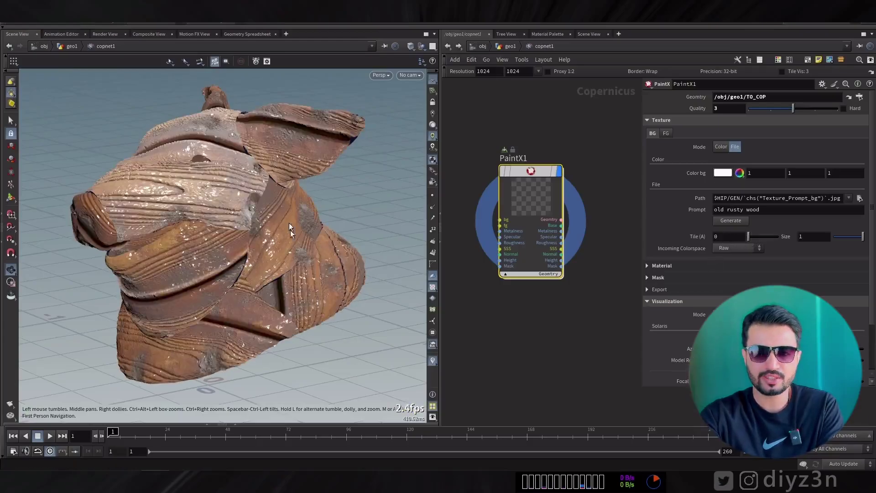
left_click_drag(236, 144, 300, 131)
scroll(132, 184, "up", 5)
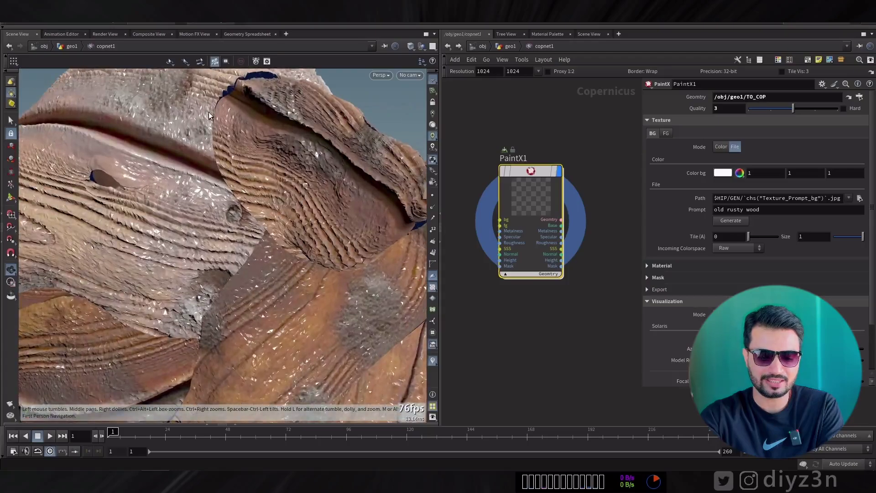
Set the Size of PaintX1's old rusty wood background texture to 0.55 and inspect the pattern on the animal head
scroll(238, 177, "down", 5)
mouse_move(853, 239)
left_mouse_down()
mouse_move(835, 239)
mouse_move(849, 239)
left_mouse_up()
left_click_drag(269, 227, 219, 164)
scroll(205, 152, "up", 5)
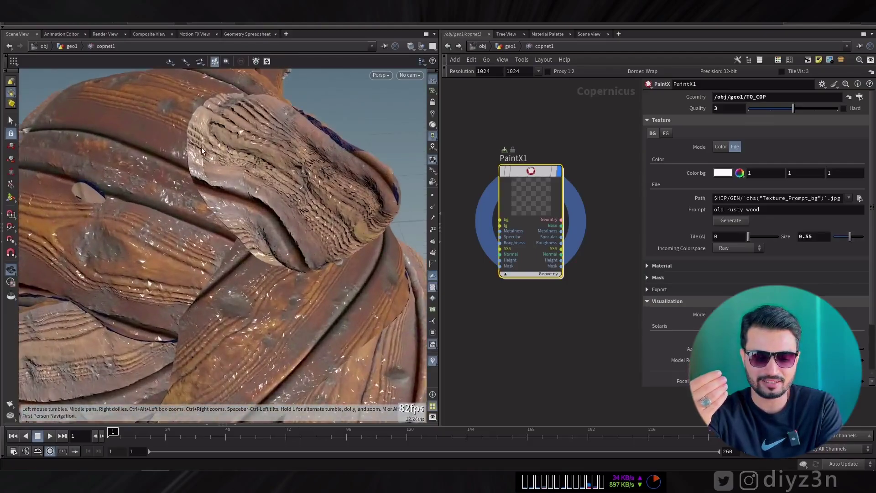
scroll(251, 199, "down", 5)
left_click_drag(180, 254, 215, 237)
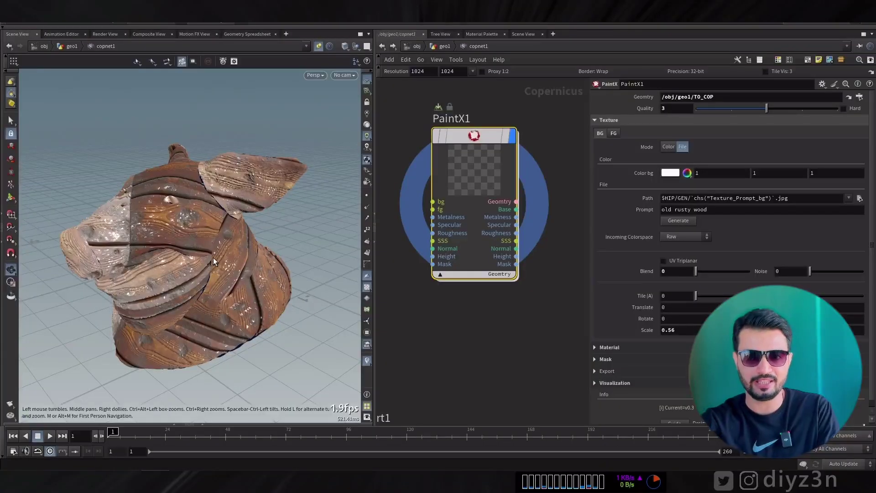
left_click_drag(213, 257, 253, 235)
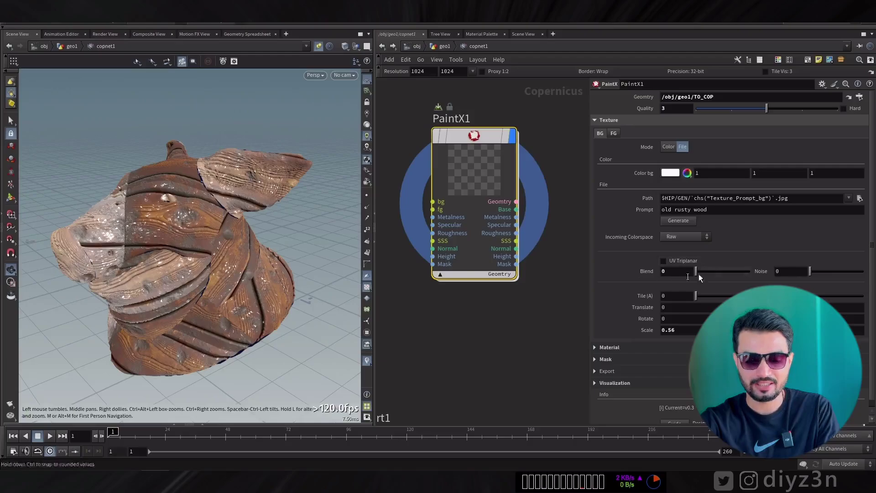
Enable UV Triplanar projection for PaintX1's background texture and set its Scale to 1
left_click(672, 261)
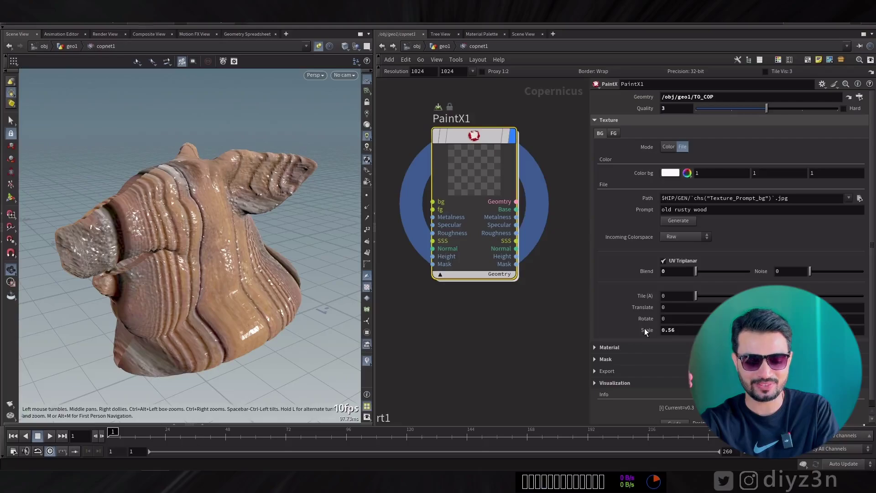
left_click_drag(250, 221, 242, 235)
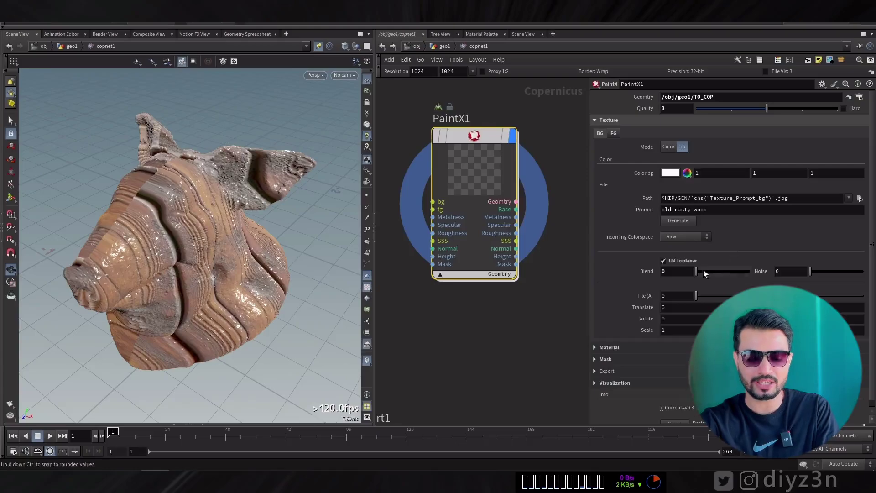
left_click_drag(228, 235, 231, 221)
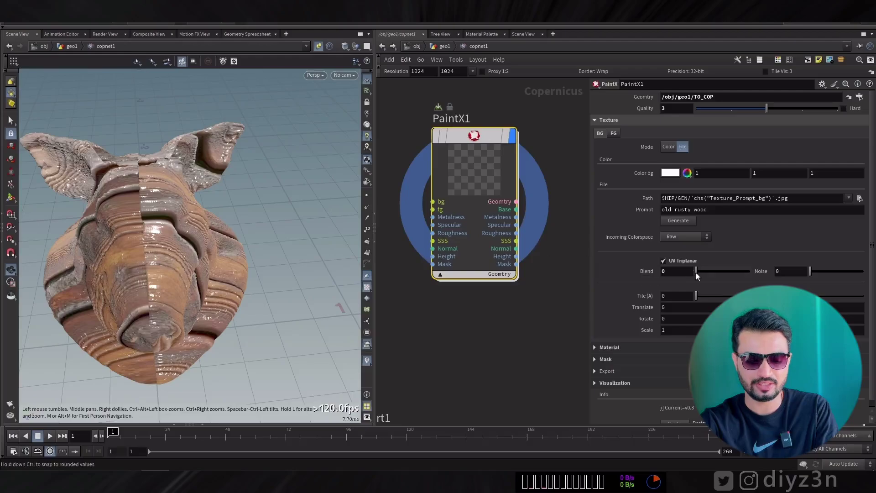
Soften the triplanar seams on the head with a Blend of 0.821 and a Noise of about 0.371
left_click_drag(703, 273, 740, 271)
left_click_drag(230, 211, 260, 215)
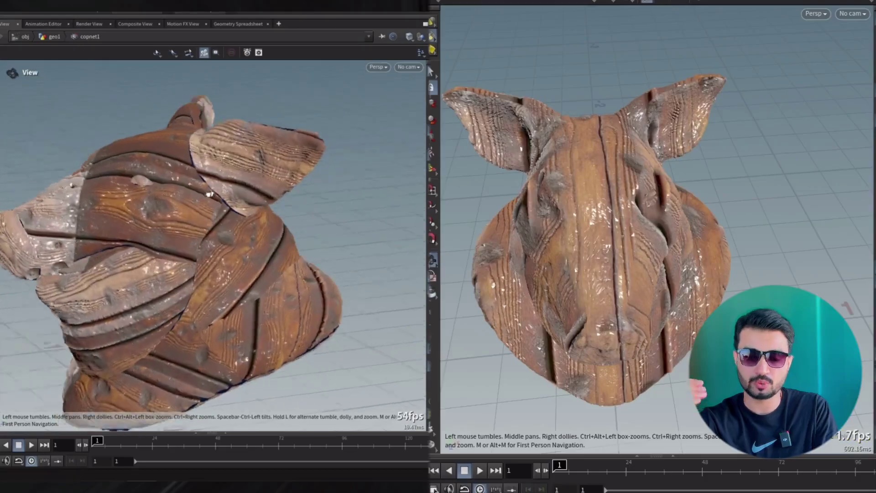
left_click_drag(210, 194, 264, 164)
scroll(278, 158, "up", 3)
left_click_drag(698, 188, 771, 199)
right_click_drag(159, 201, 198, 263)
left_click_drag(199, 263, 228, 278)
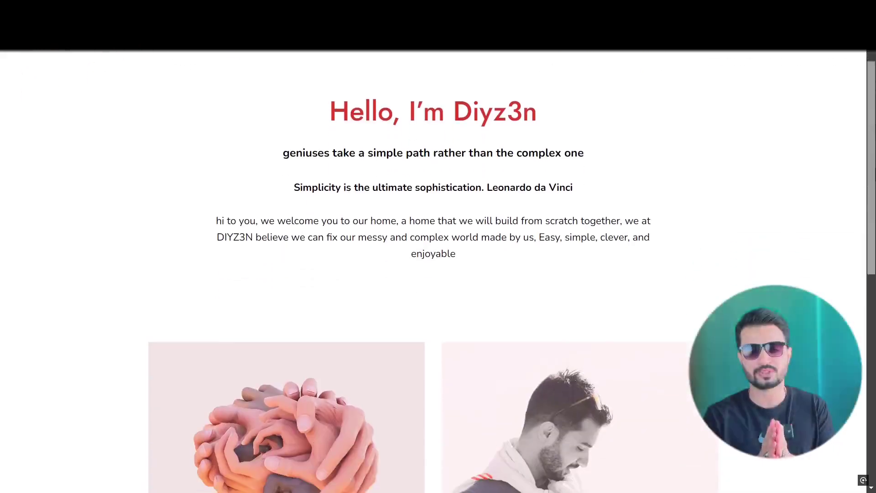
Switch to the DIYZ3N website in the browser, open its Support page and read through the supporter acknowledgements
scroll(873, 242, "down", 4)
left_click_drag(874, 242, 873, 85)
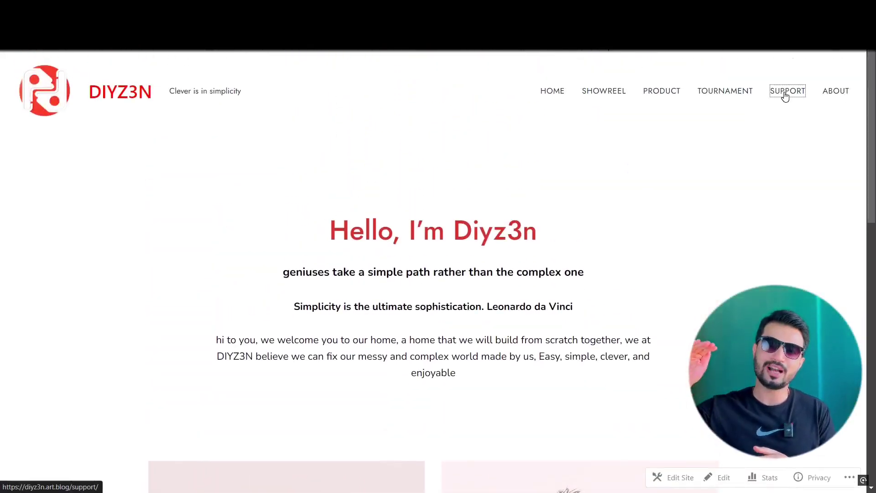
scroll(437, 274, "down", 3)
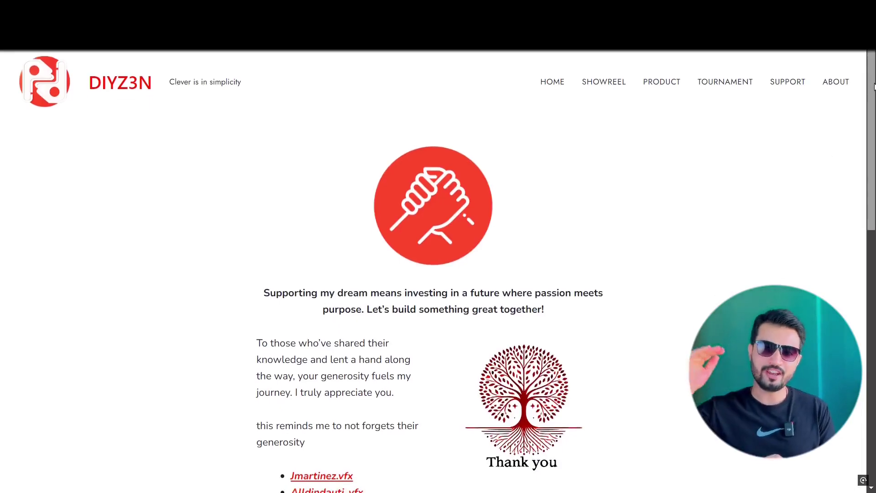
scroll(438, 274, "down", 3)
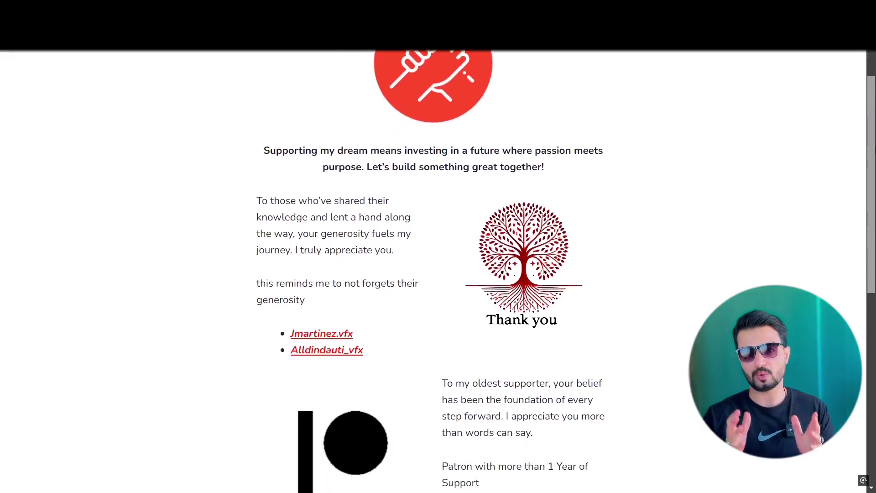
scroll(438, 273, "down", 4)
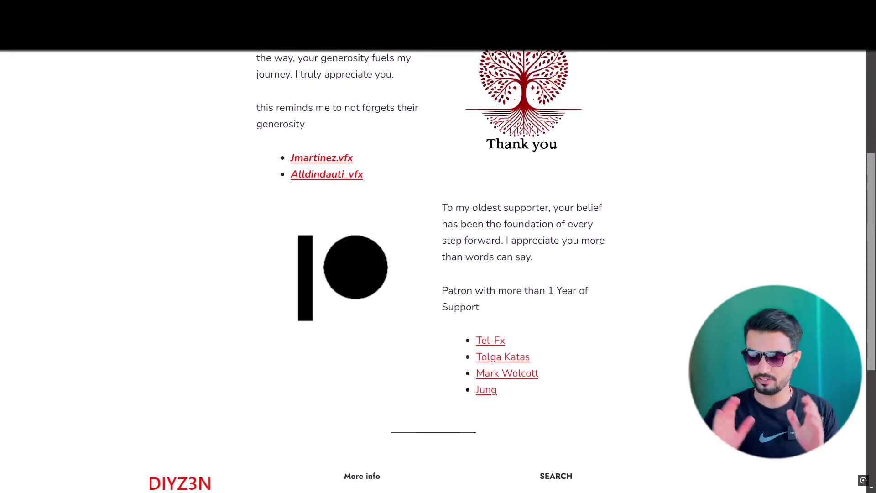
scroll(438, 273, "down", 2)
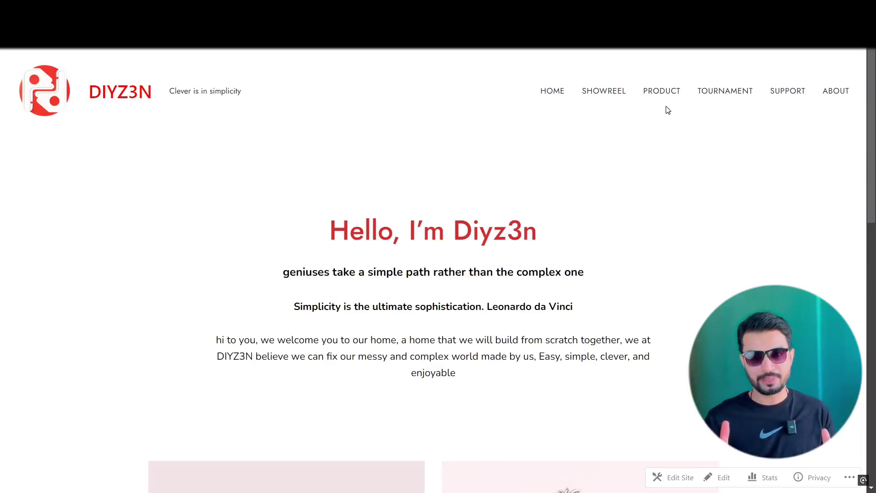
Open the website's Tournament page and look over the table for Contest #1
left_click(737, 92)
left_click_drag(874, 94, 874, 136)
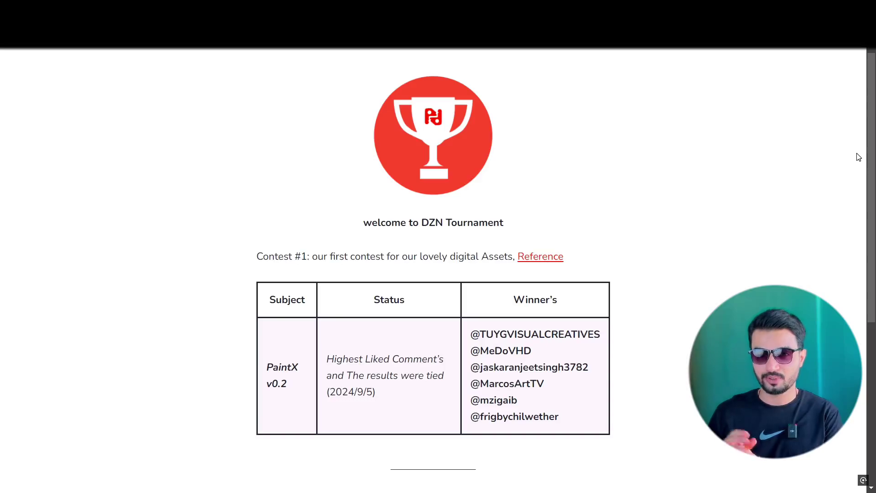
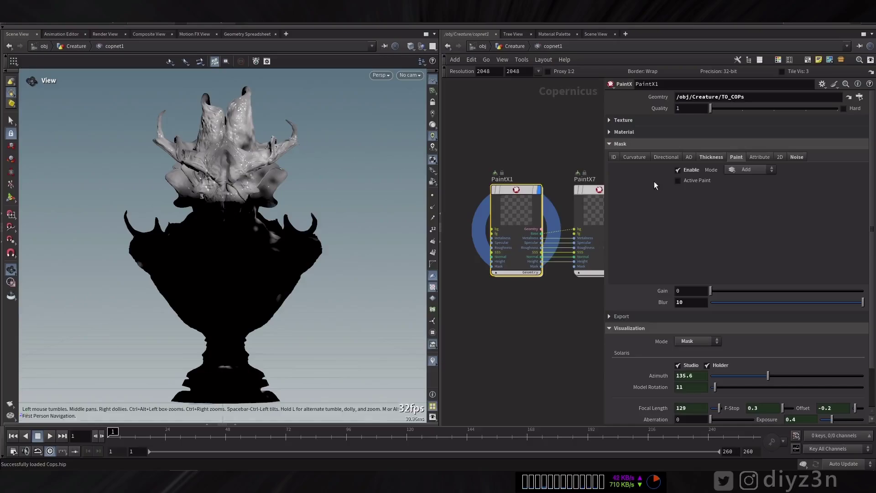
Review the noise mask settings of PaintX1 and switch its visualization to SSS
left_click(793, 157)
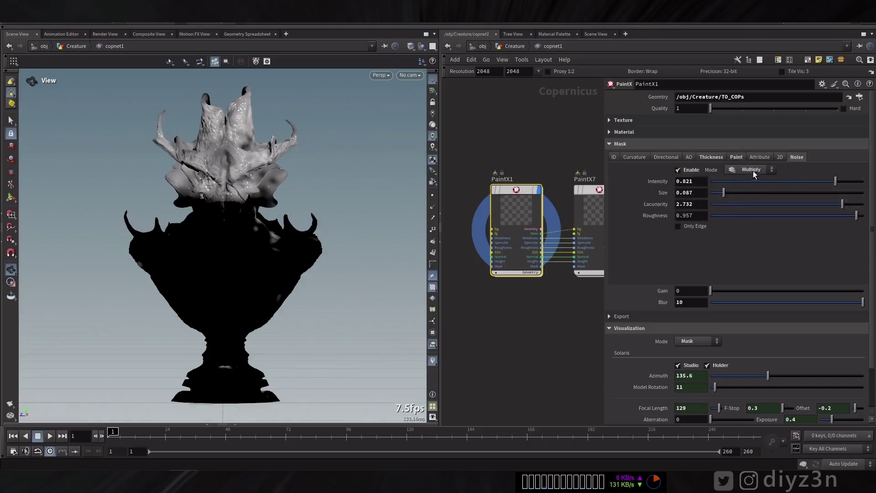
left_click(620, 144)
left_click(698, 181)
left_click(692, 218)
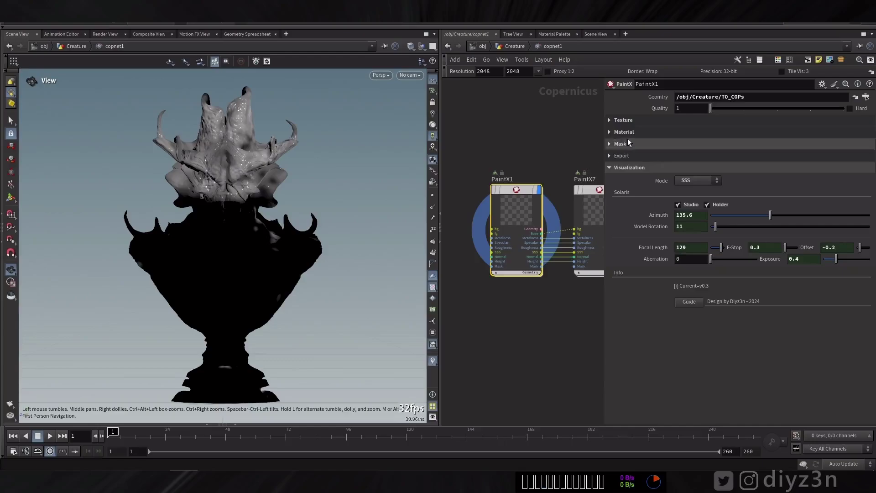
Open PaintX1's SSS material settings and view the SSSC channel on the bust
left_click(674, 132)
left_click(696, 145)
left_click(693, 297)
left_click(693, 354)
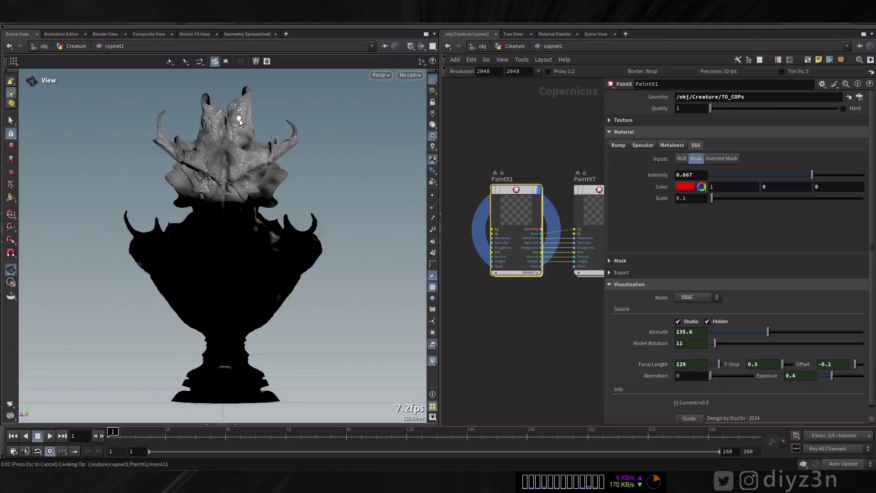
Preview PaintX1's Metalness channel on the bust and return the visualization to BaseColor
left_click(698, 301)
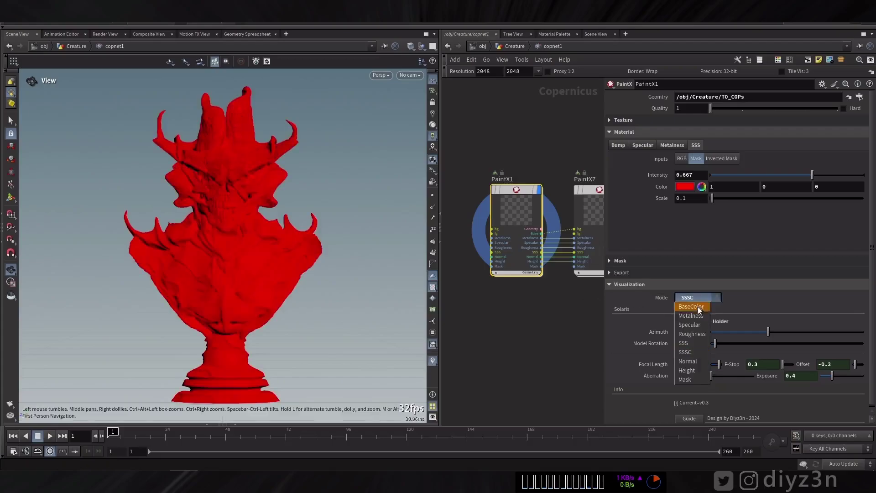
left_click(699, 316)
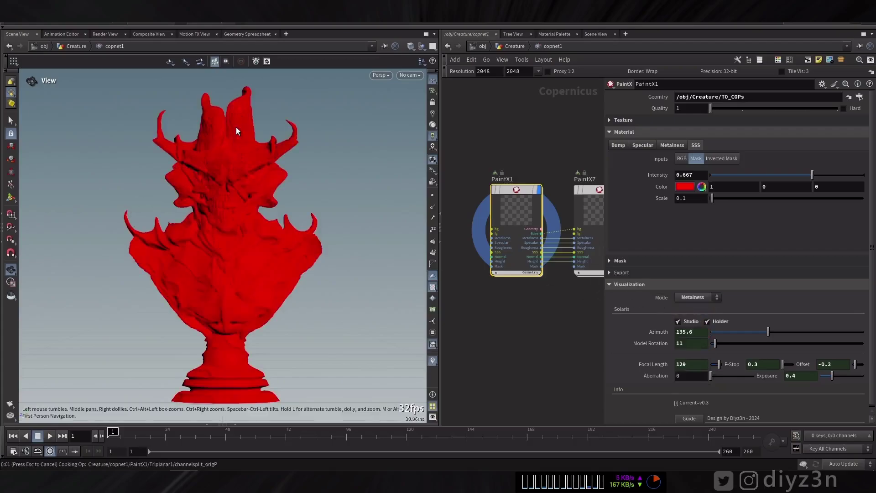
left_click(699, 298)
left_click(699, 307)
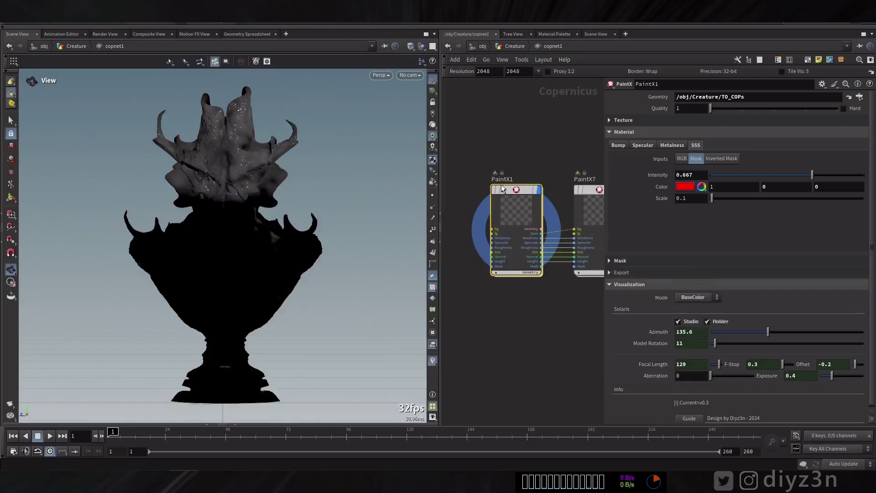
Render PaintX1's internal Solaris scene with Karma CPU through Cinematic_Cam, and return to copnet1
double_click(512, 190)
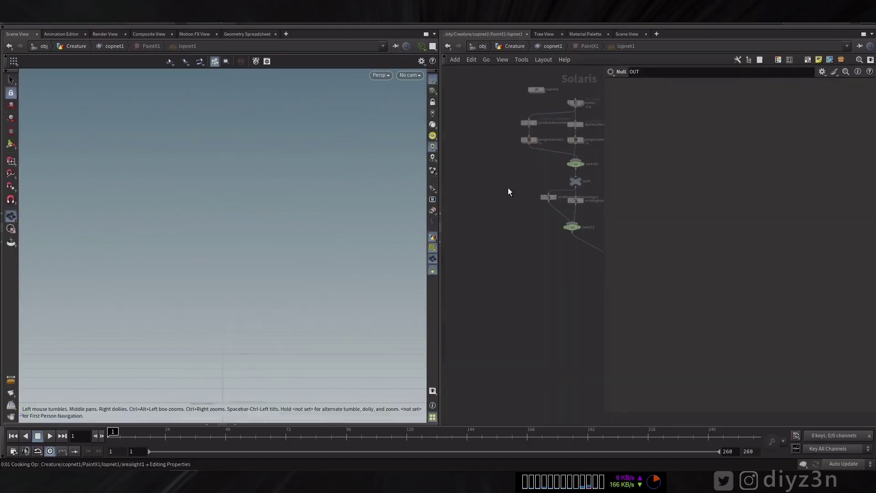
left_click(401, 75)
left_click(425, 89)
left_click(337, 74)
left_click(354, 119)
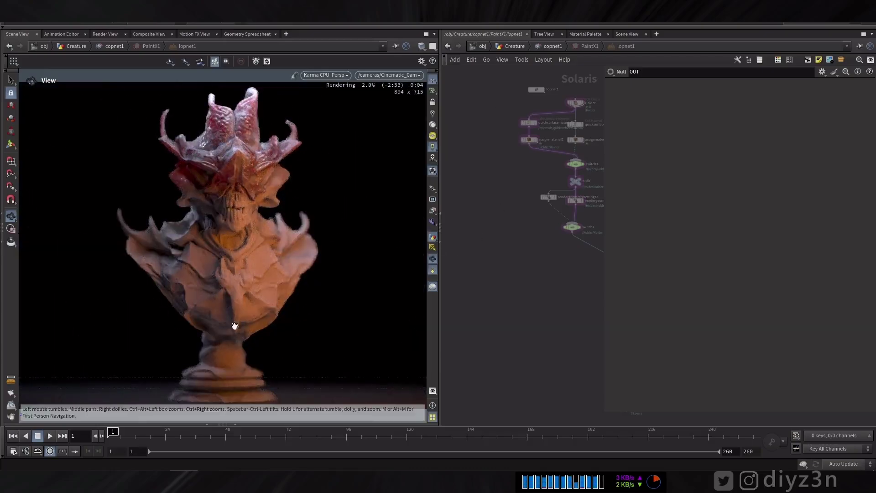
left_click(448, 46)
Display and select PaintX7, and examine the "lizard skin" prompt in its foreground texture settings
middle_click_drag(563, 152, 464, 135)
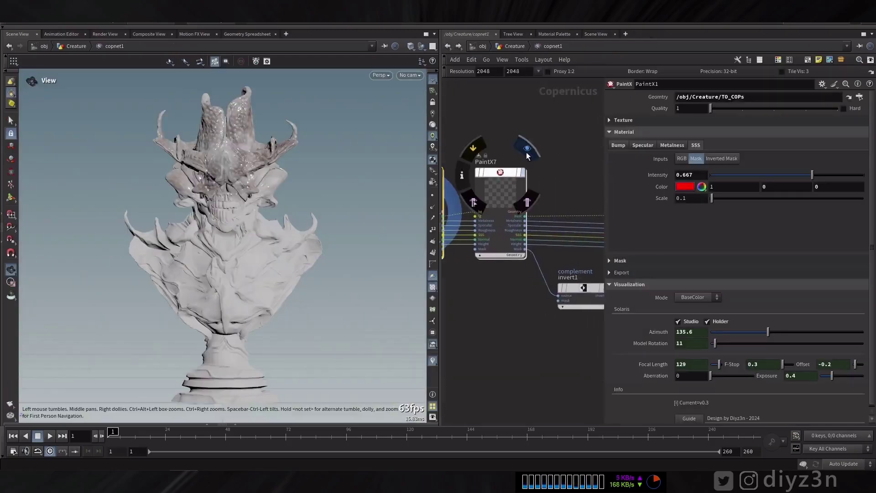
left_click(527, 155)
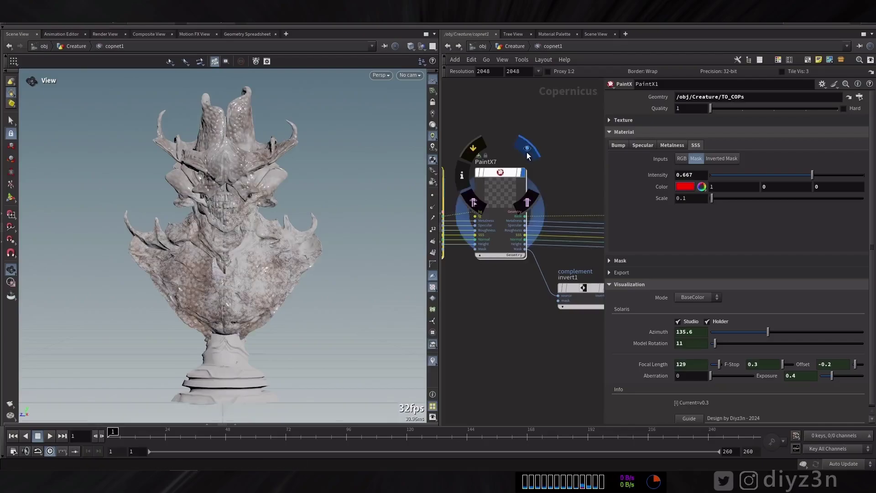
left_click(489, 189)
left_click(623, 131)
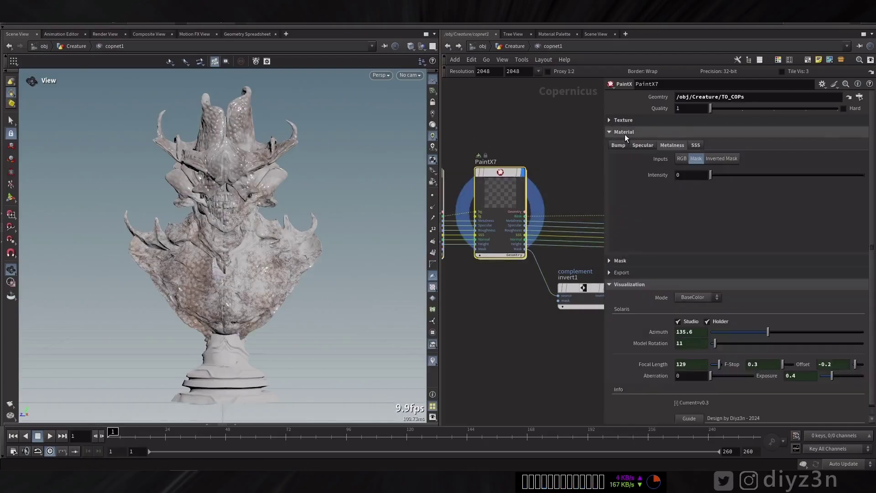
left_click(624, 132)
left_click(623, 120)
left_click(632, 134)
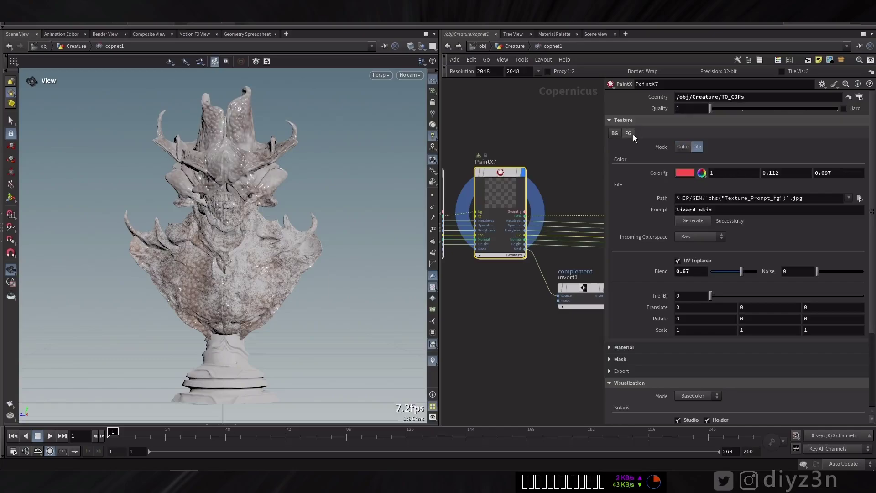
left_click(730, 208)
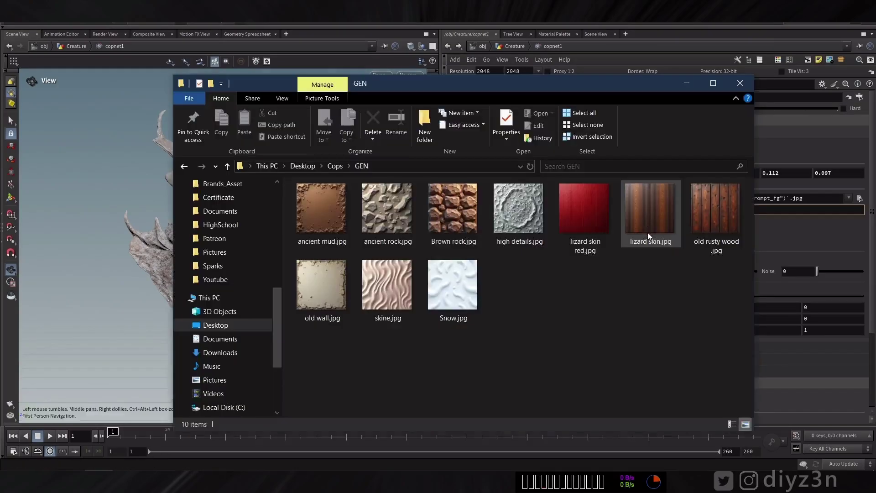
Examine the generated lizard skin texture up close in the image viewer and close it
double_click(652, 223)
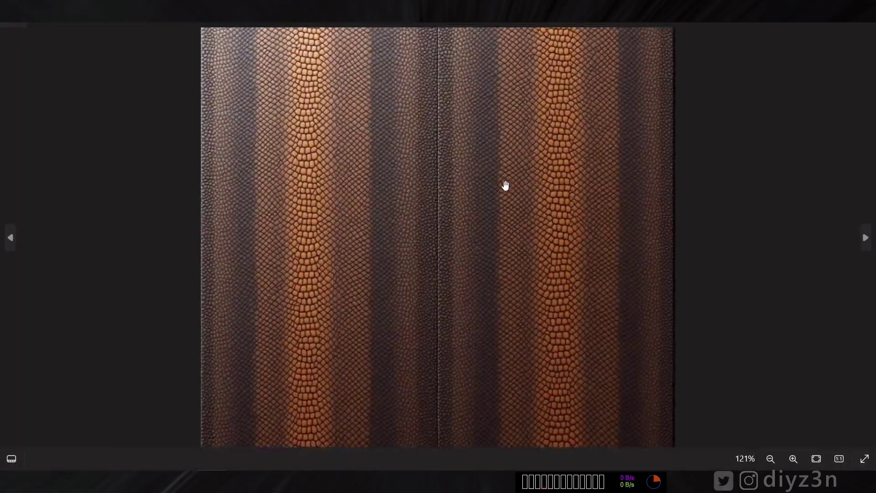
scroll(505, 185, "up", 3)
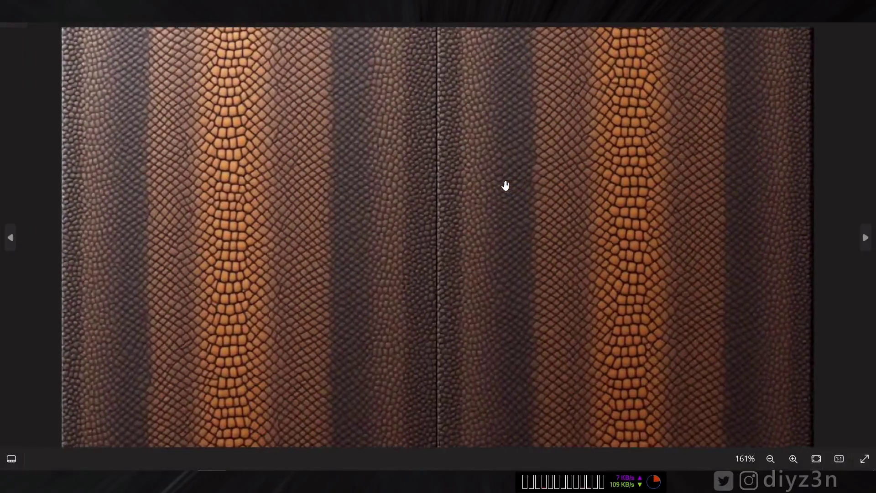
scroll(504, 185, "down", 4)
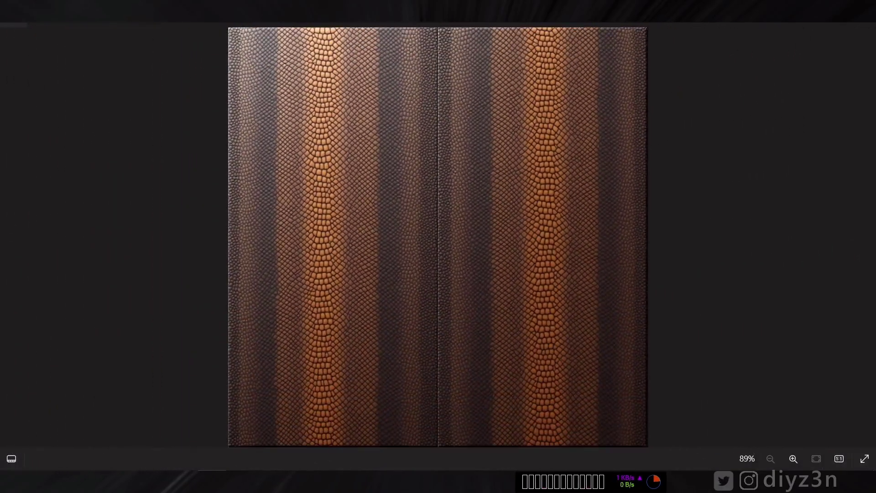
key("alt+F4")
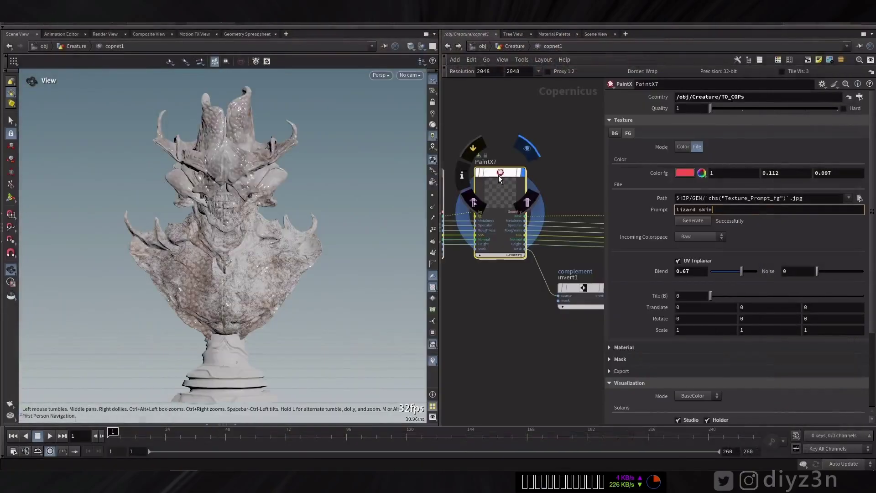
Visualize PaintX7's Mask on the bust and inspect its Paint and Noise mask settings
left_click(623, 120)
left_click(698, 180)
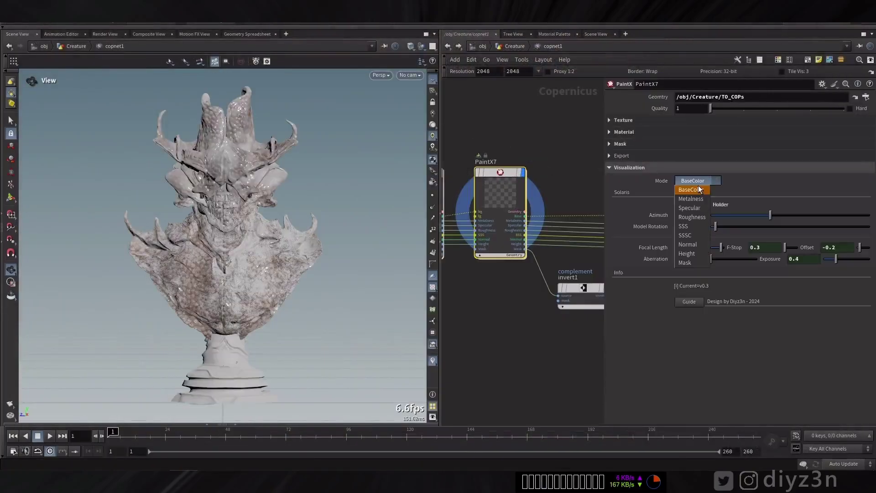
left_click(691, 263)
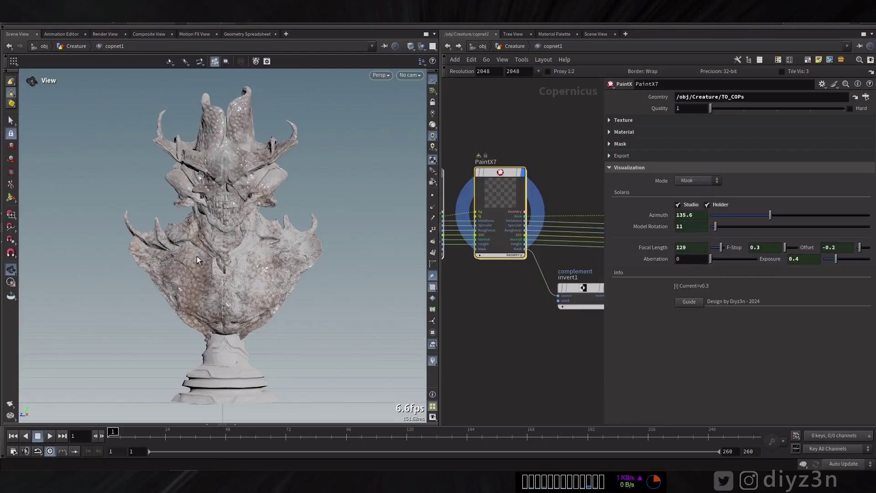
left_click(646, 144)
left_click(734, 158)
left_click(795, 158)
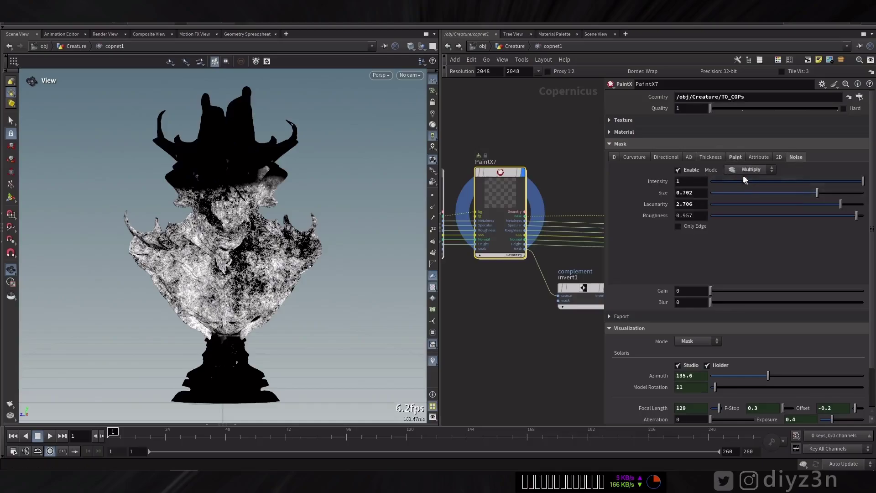
Restore PaintX7's visualization to BaseColor and preview its Karma render before returning to copnet1
left_click(641, 143)
left_click(680, 180)
left_click(689, 188)
double_click(498, 173)
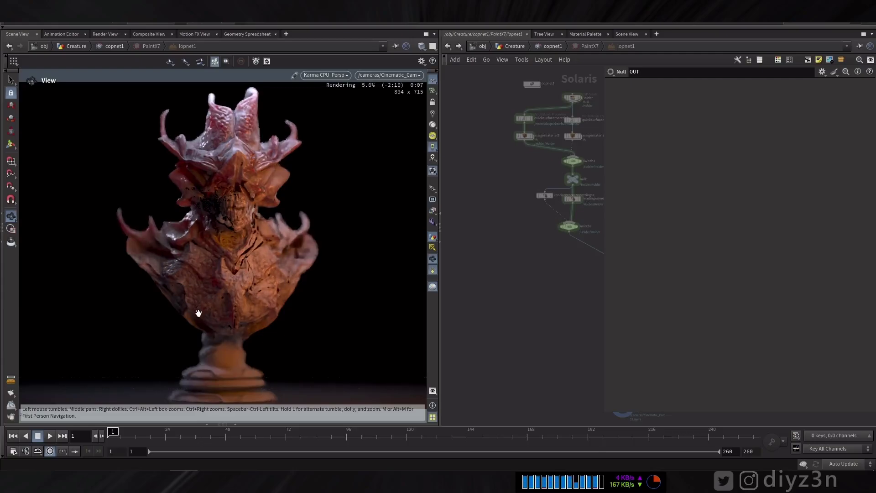
left_click(447, 46)
Display the invert1 node that complements PaintX7's mask and examine the inverted mask in the viewport
mouse_move(556, 155)
middle_mouse_down()
mouse_move(533, 155)
mouse_move(499, 133)
mouse_move(525, 135)
middle_mouse_up()
left_click(558, 263)
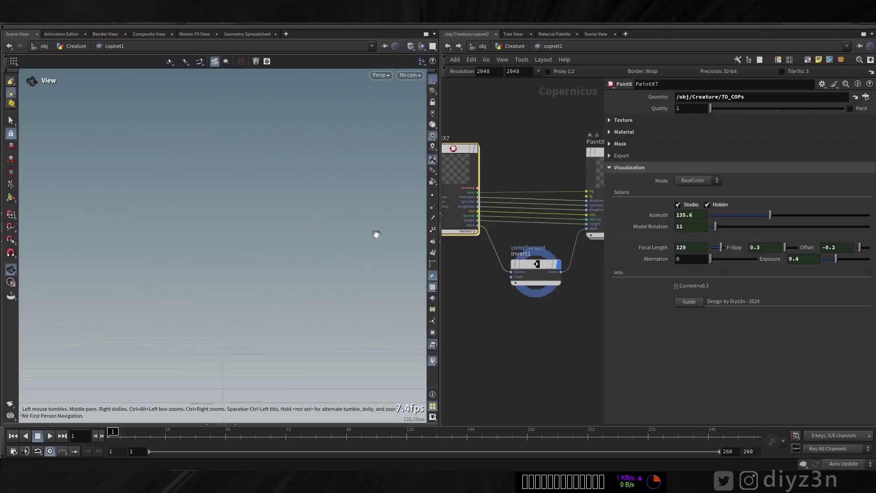
middle_click_drag(350, 236, 295, 229)
Display PaintX8 and frame the whole creature bust in the viewport
middle_click_drag(540, 196, 478, 199)
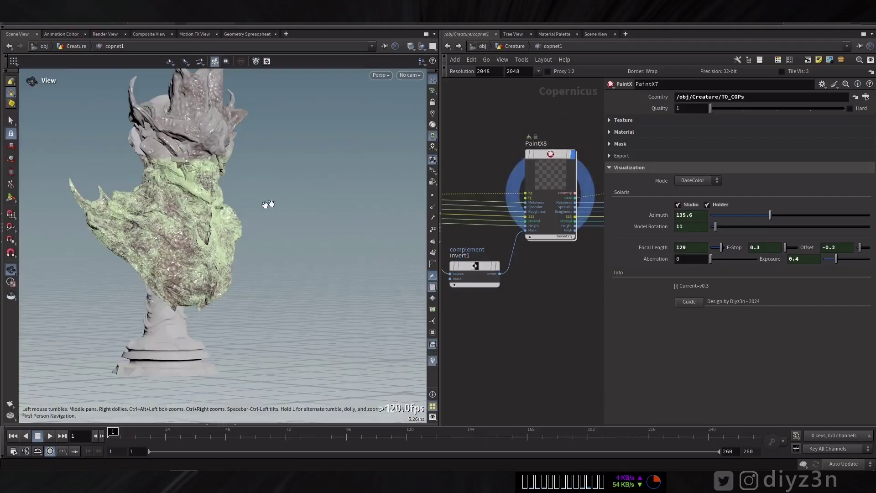
left_click_drag(268, 205, 153, 222)
mouse_move(153, 222)
middle_mouse_down()
mouse_move(185, 250)
mouse_move(199, 248)
middle_mouse_up()
right_click_drag(199, 248, 238, 227)
mouse_move(239, 226)
left_mouse_down()
mouse_move(227, 237)
mouse_move(237, 231)
left_mouse_up()
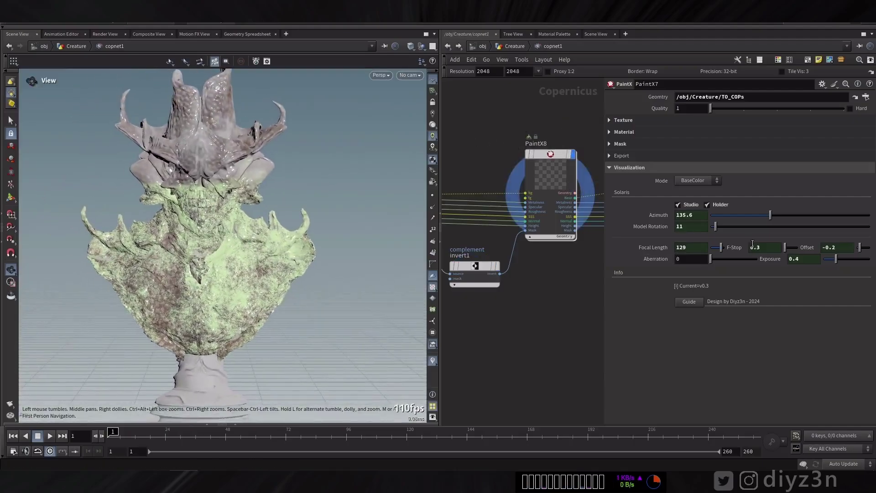
Reopen PaintX7's mask settings and review its Paint and Noise masks
left_click(633, 167)
left_click(624, 146)
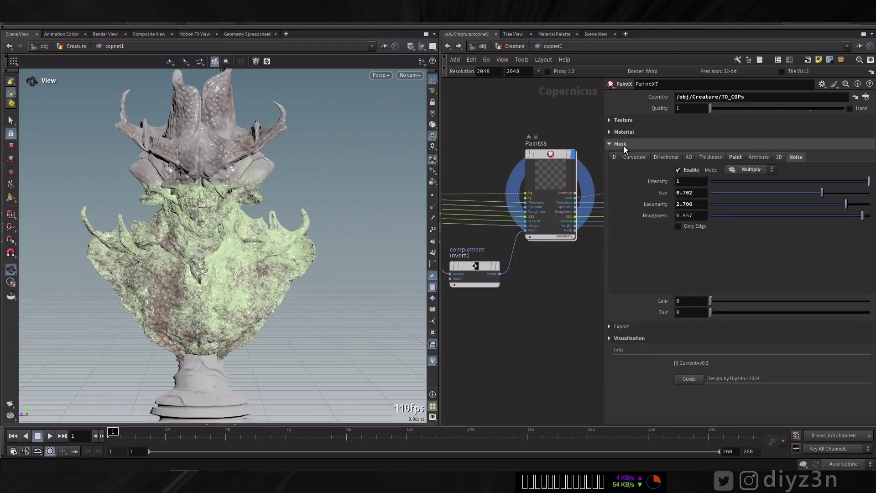
left_click(728, 158)
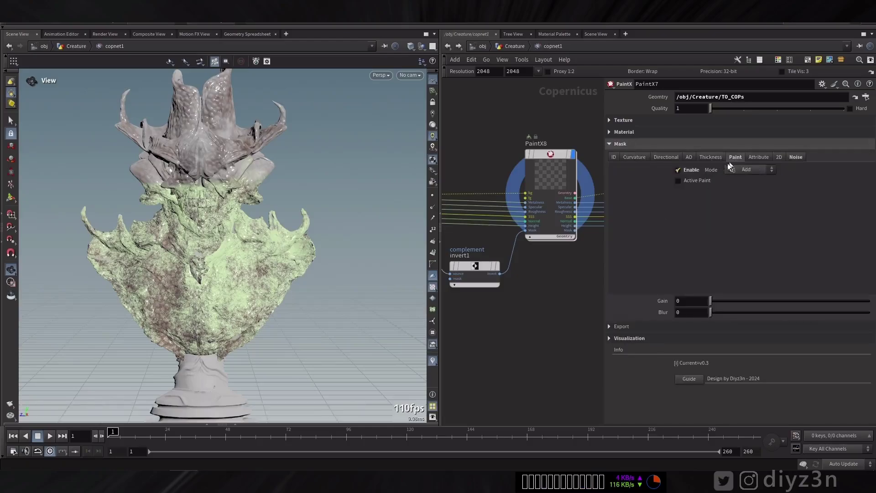
left_click(796, 157)
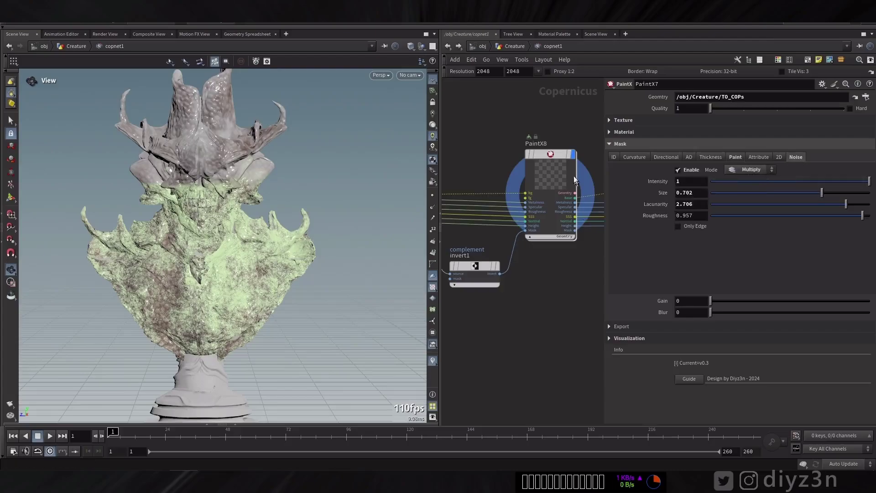
Select PaintX8, inspect its mask and foreground color settings, and preview its Karma render before returning to copnet1
left_click(548, 212)
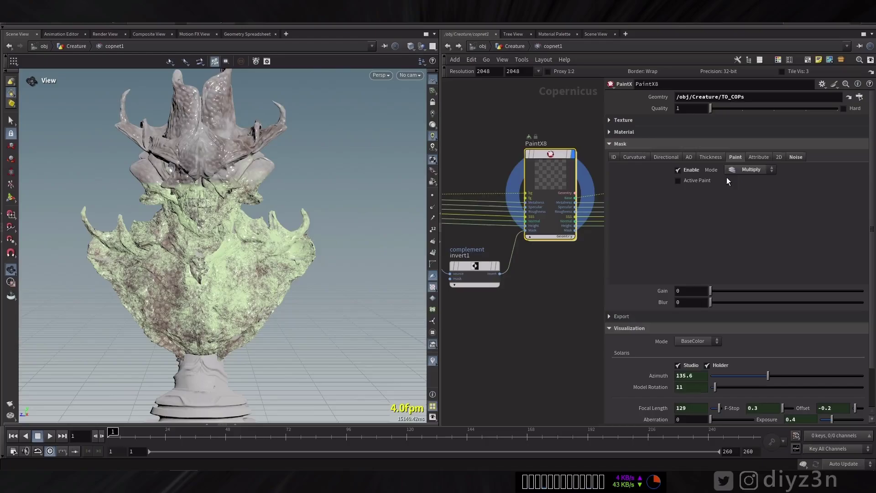
mouse_move(557, 158)
left_click(621, 143)
left_click(623, 120)
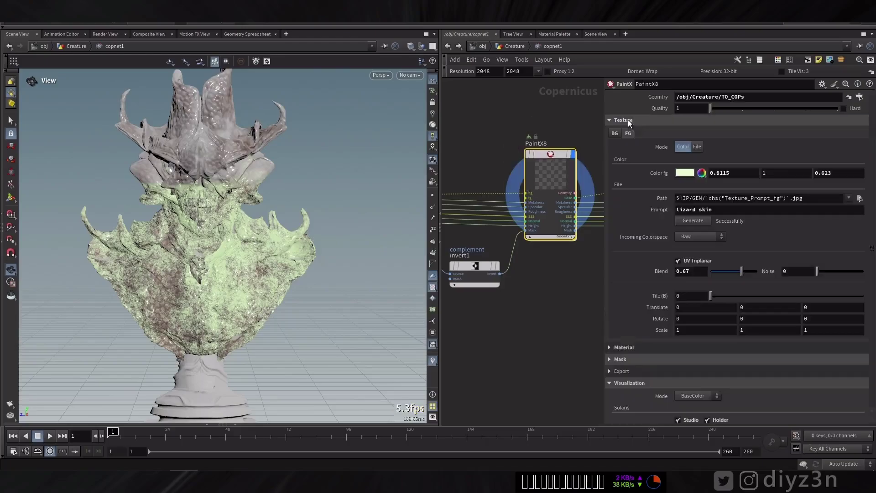
double_click(549, 158)
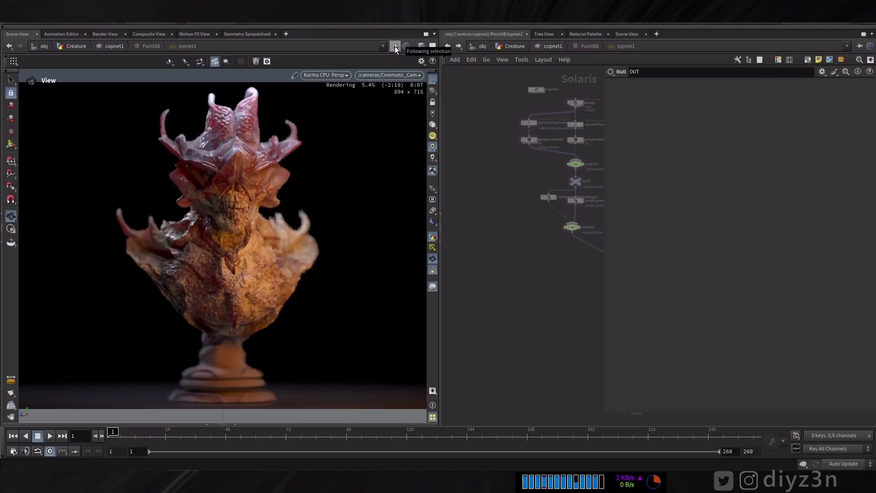
left_click(451, 47)
Display PaintX9 with the textured pedestal and preview its Karma render before returning to copnet1
middle_click_drag(562, 279, 446, 276)
mouse_move(536, 151)
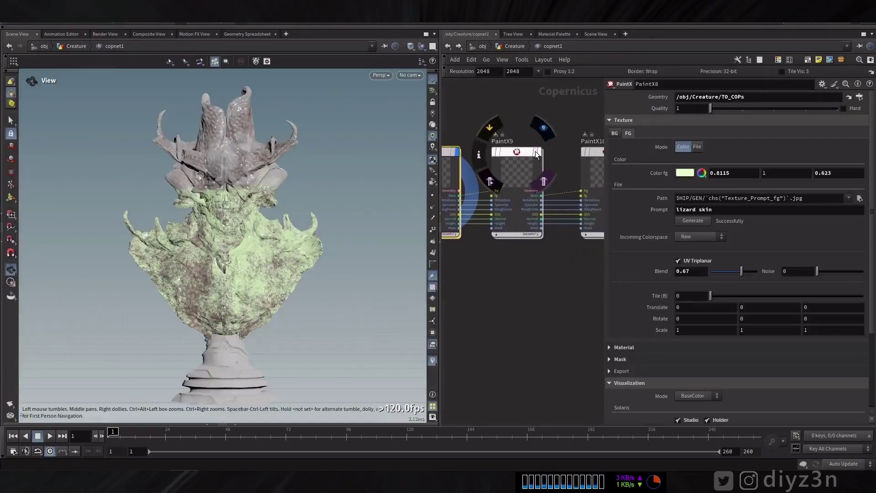
left_click(544, 132)
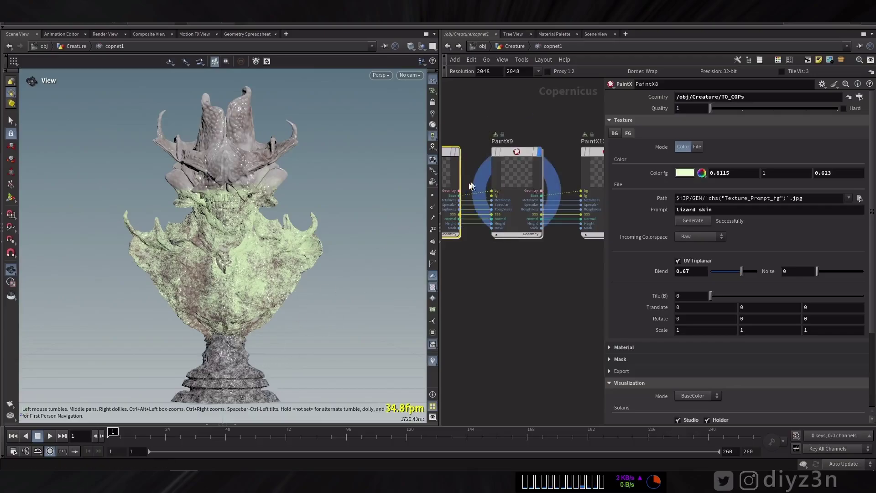
double_click(511, 152)
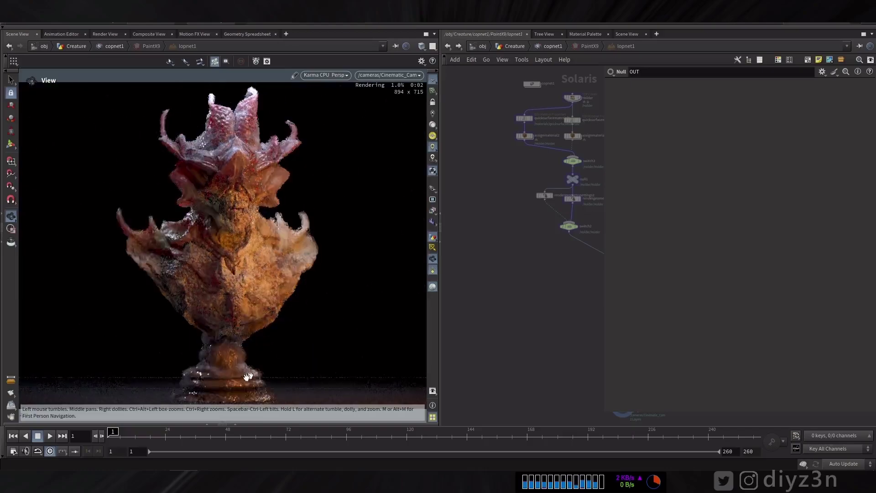
left_click(448, 47)
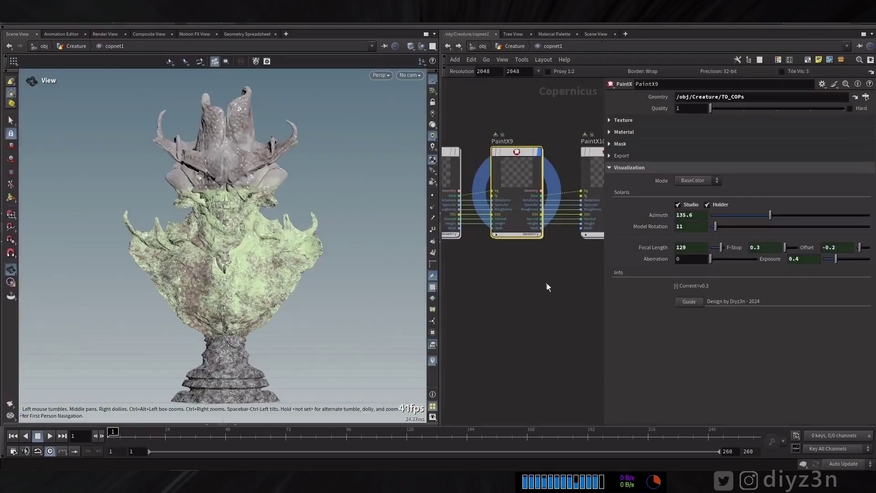
Display PaintX10 with the DIYZ3N logo on the chest and preview its Karma render
left_click(258, 259)
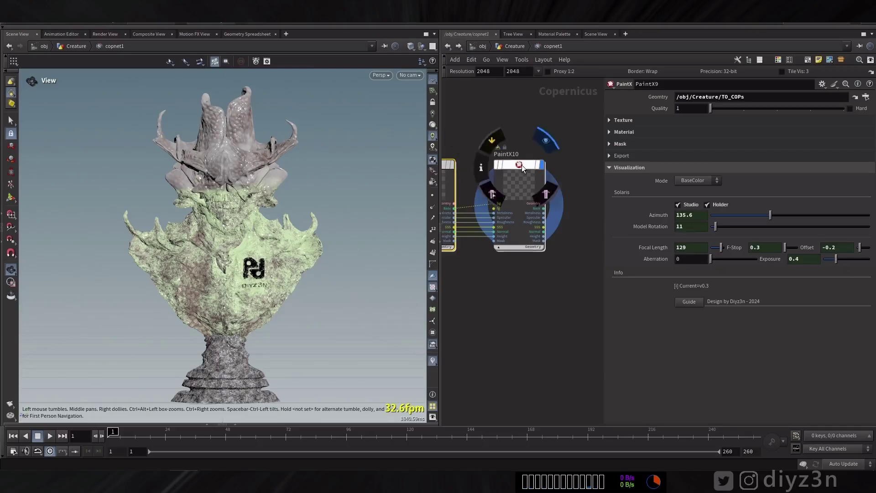
left_click(521, 165)
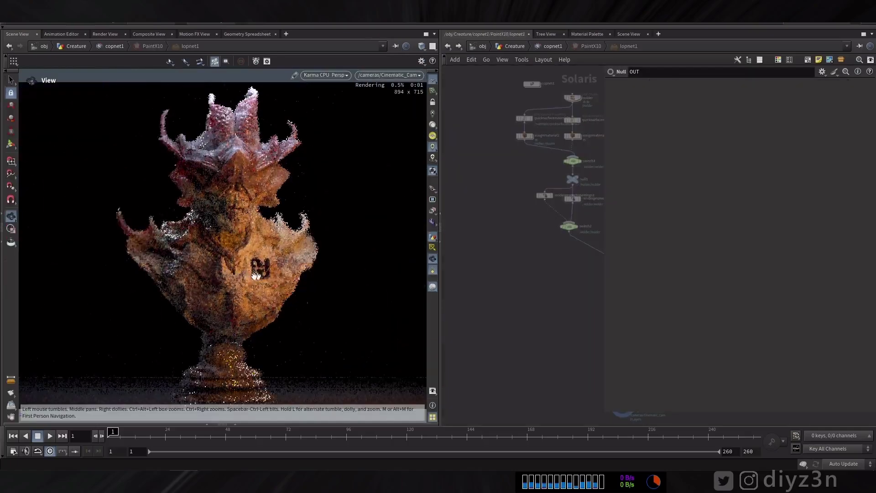